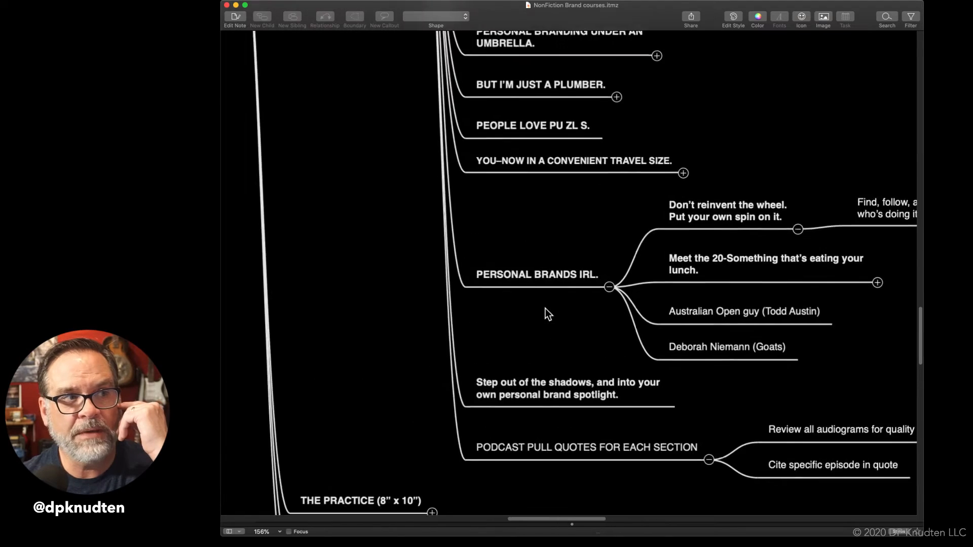
Step: Look over the book mind map, collapsing and re-expanding the THE THEORY (6" x 9") branch to review its chapter topics
scroll(544, 309, down, 5)
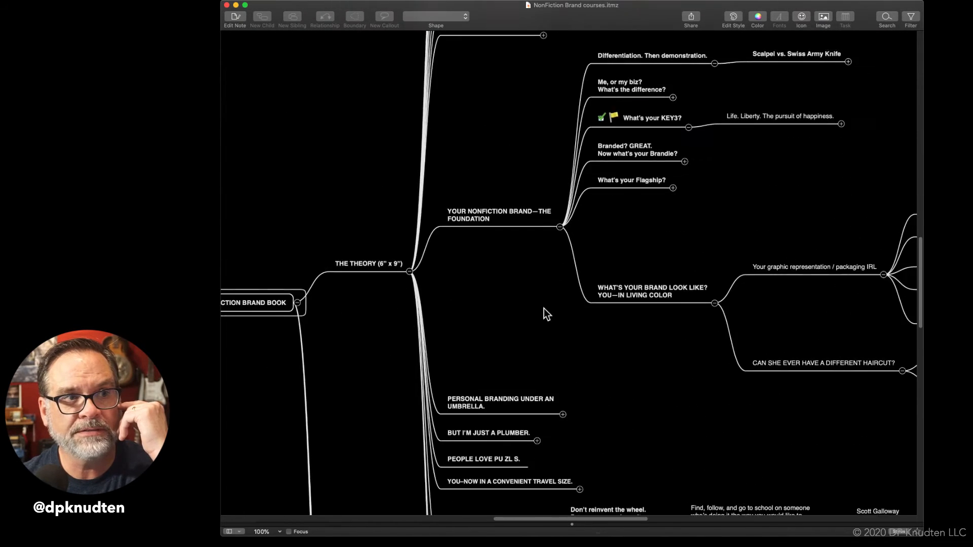
scroll(606, 312, down, 6)
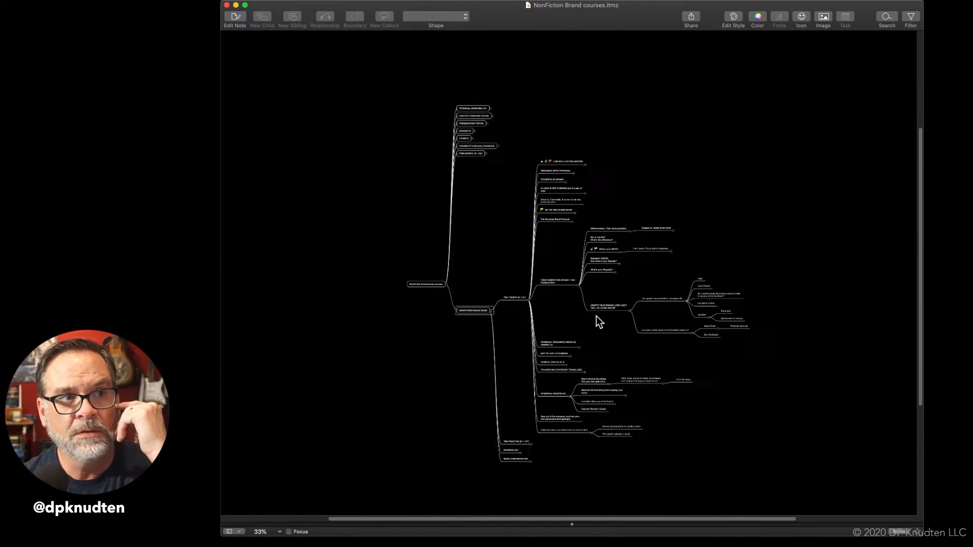
scroll(624, 260, up, 1)
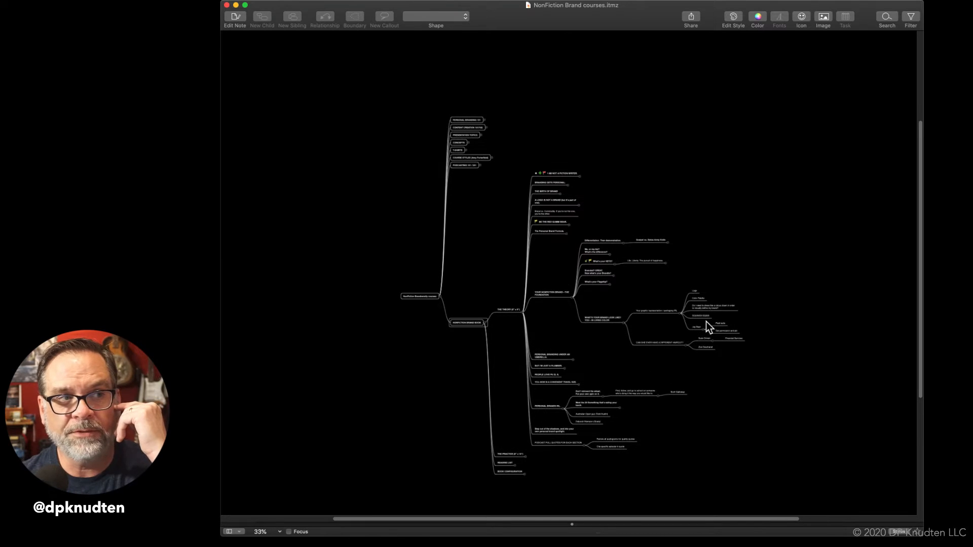
scroll(530, 315, up, 5)
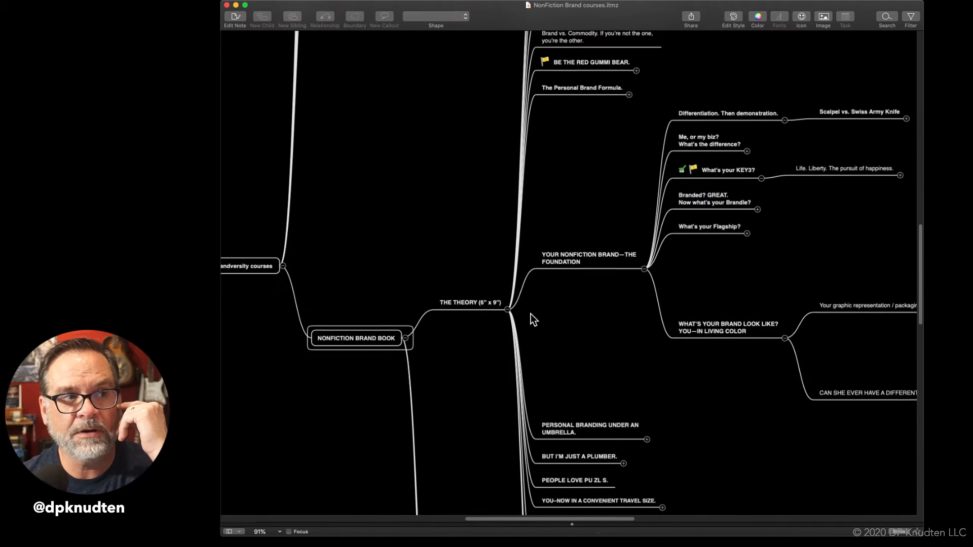
click(507, 309)
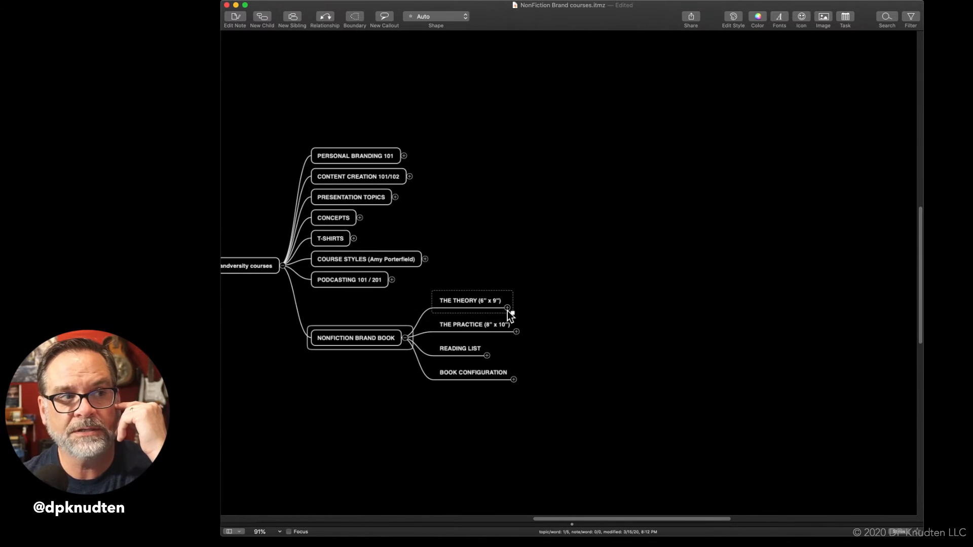
click(507, 311)
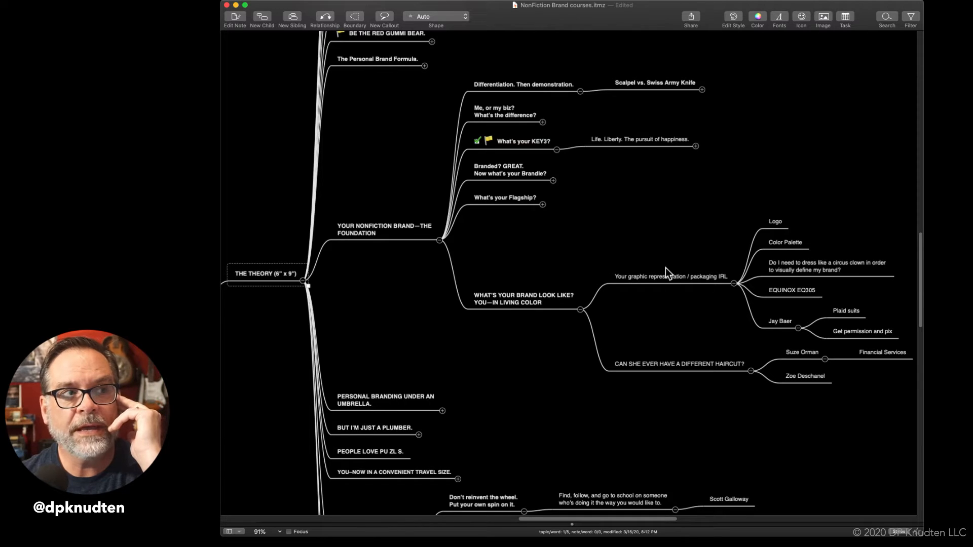
click(702, 435)
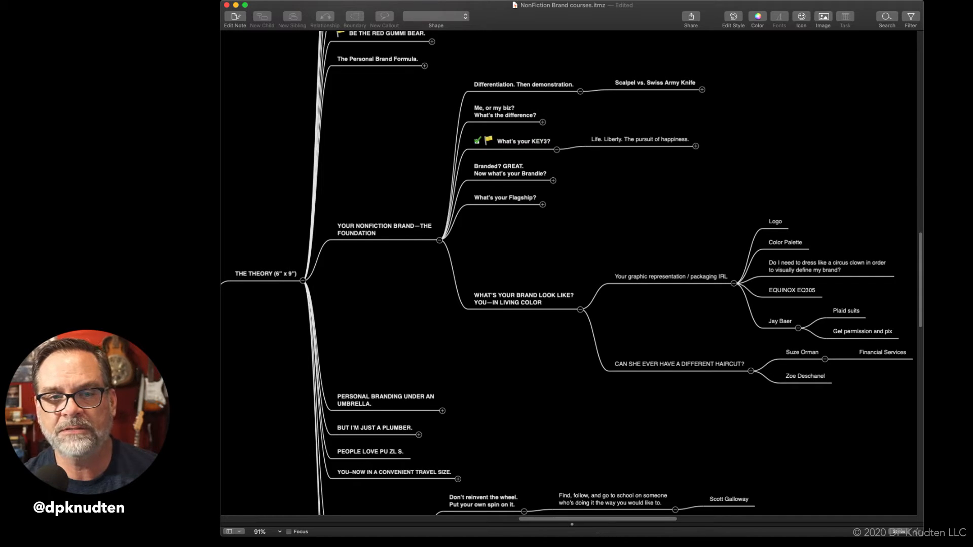
Step: Switch to the NONFICTION_BRAND manuscript in Scrivener and browse its chapters, ending with "Up close and personal." and collapsing that chapter's subdocuments
key(super+Tab)
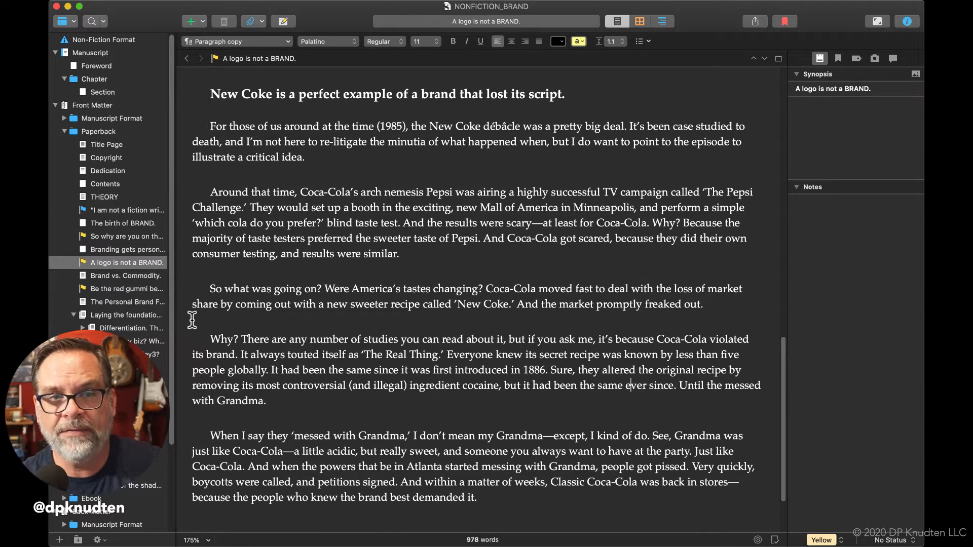
click(120, 315)
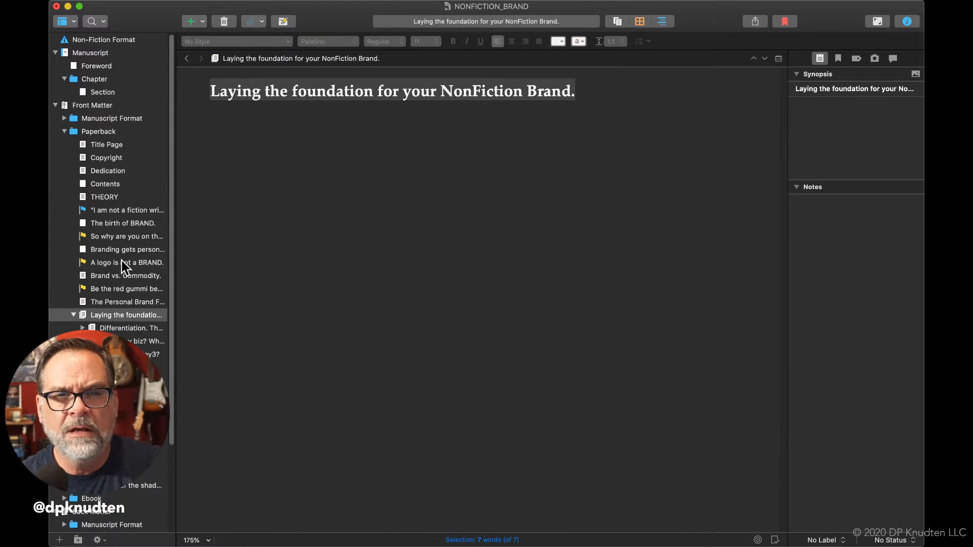
click(121, 254)
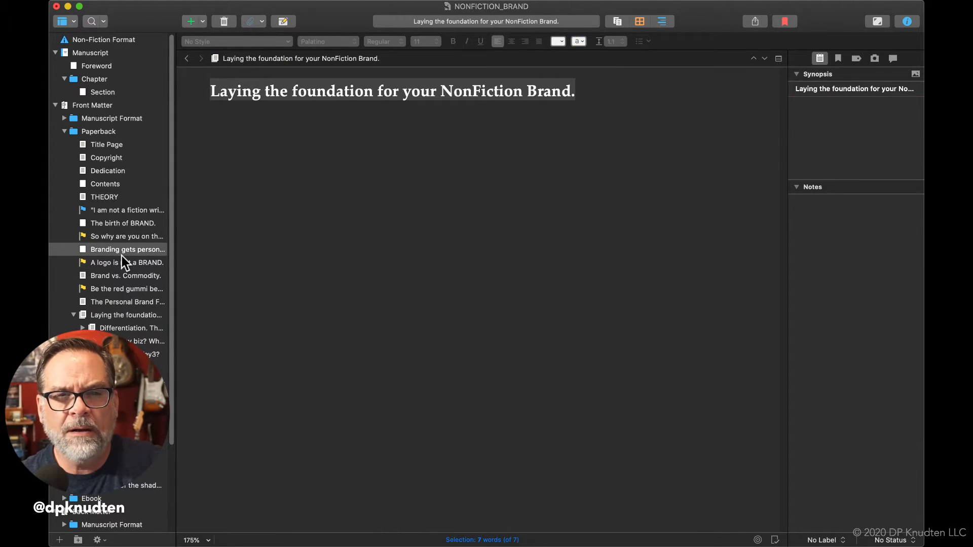
click(129, 283)
click(131, 314)
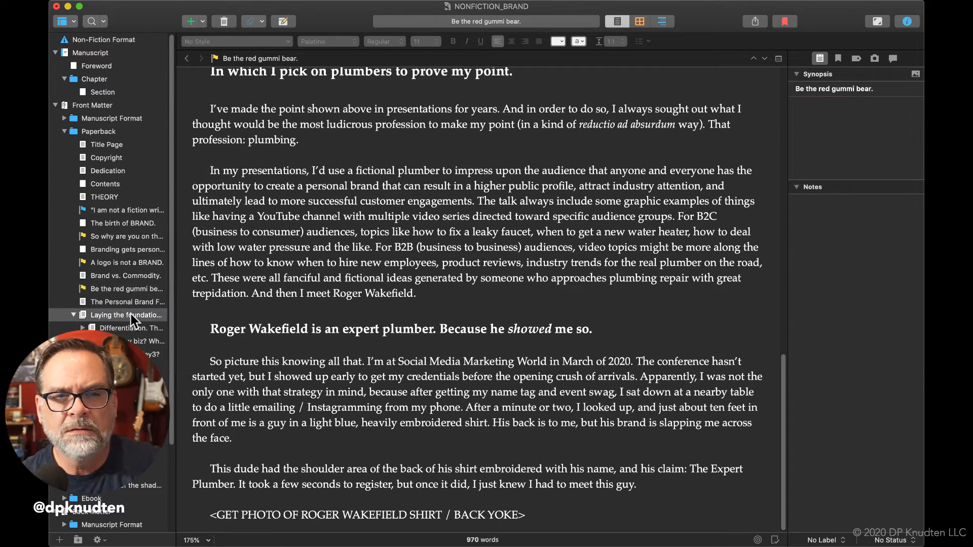
click(127, 407)
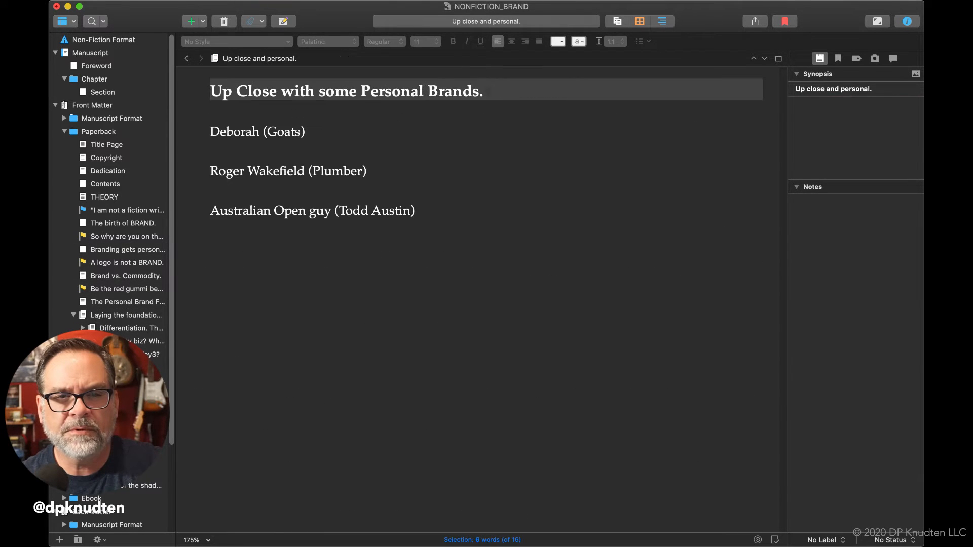
click(73, 407)
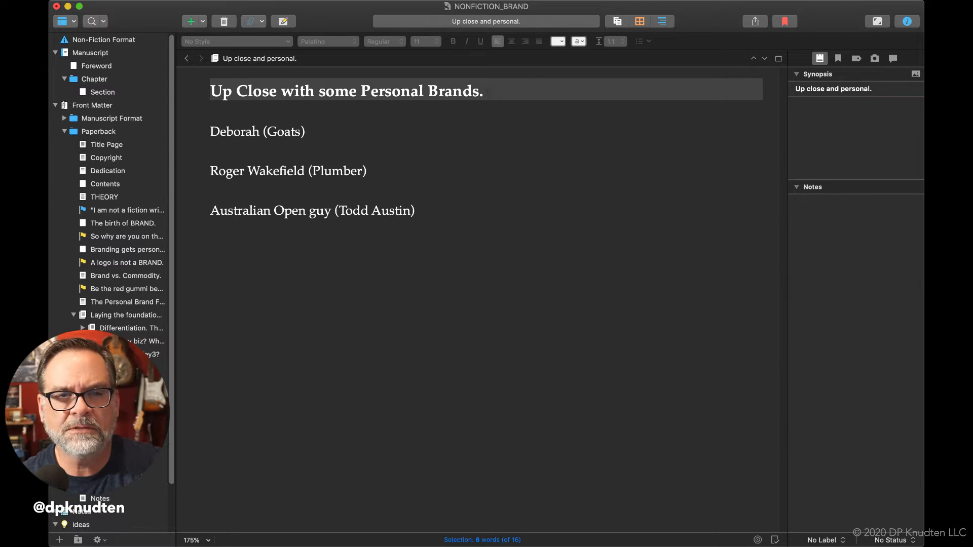
Step: Add a new document titled "301 Days from 'I should really do this' to DONE." and enter the same title as its first line
click(59, 540)
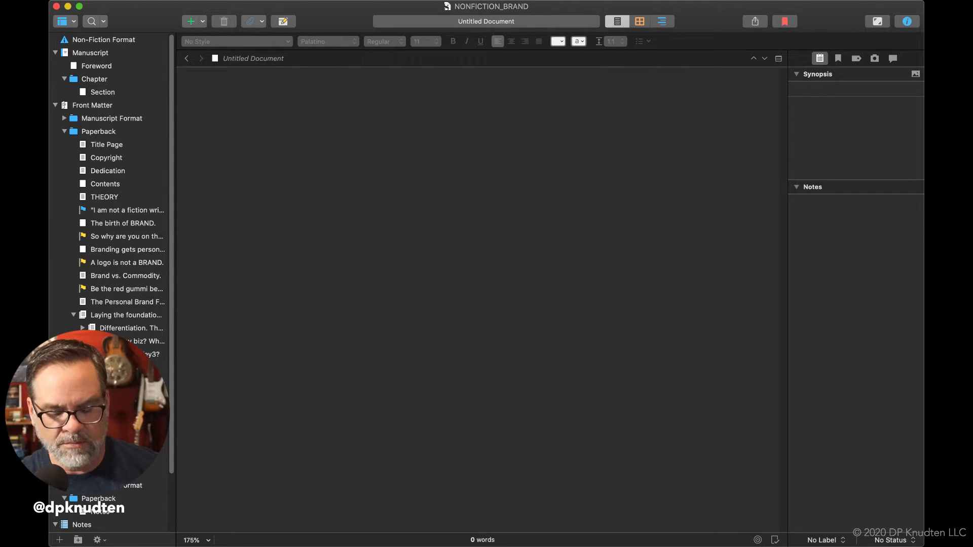
click(274, 115)
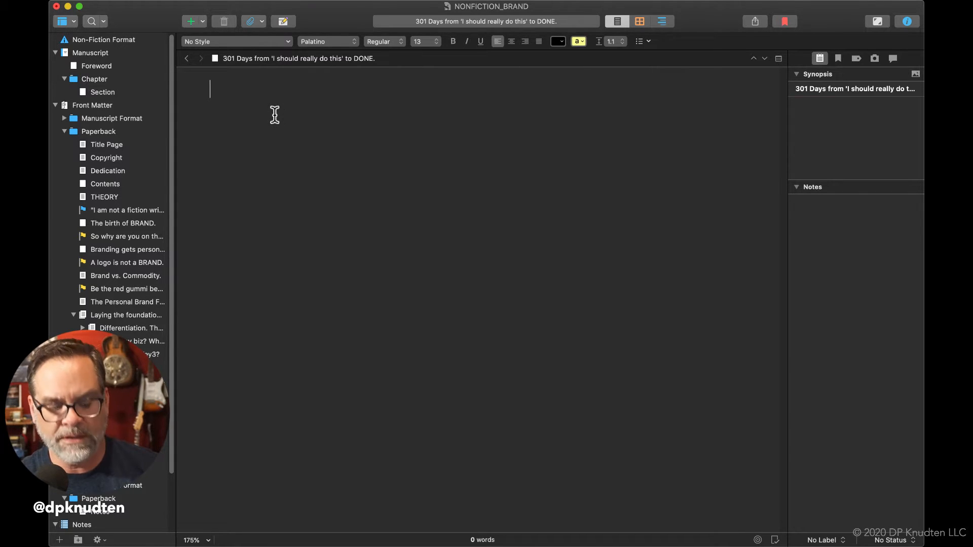
text(301 Days from 'I should really do this' to DONE.)
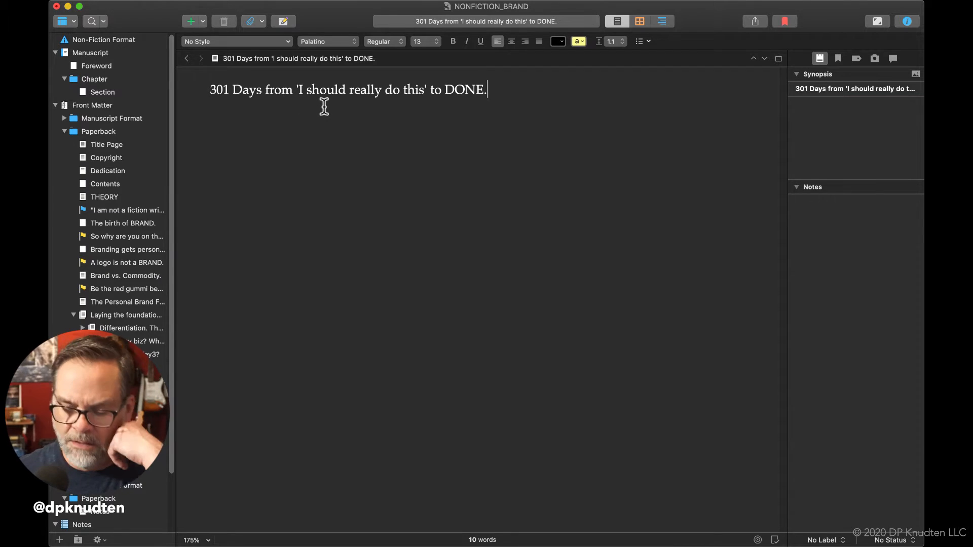
key(Return)
key(Return)
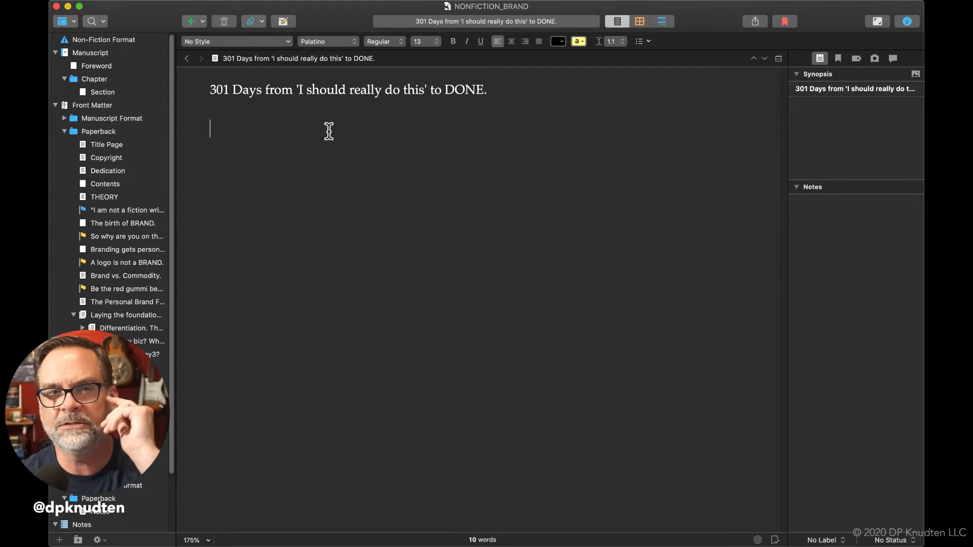
Step: Copy the new document's title line and add it in the iThoughts mind map as a sibling topic below PODCAST PULL QUOTES FOR EACH SECTION
triple_click(368, 91)
key(super+c)
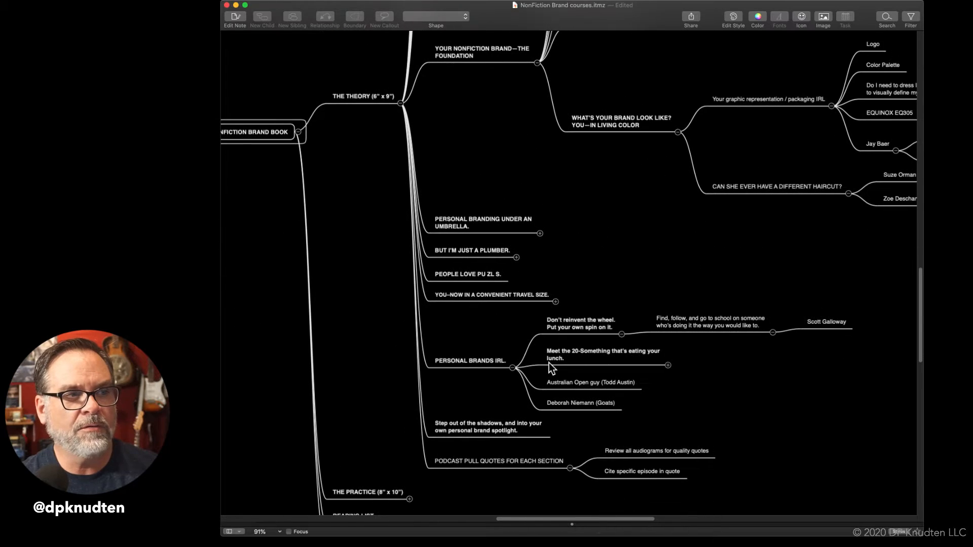
click(473, 466)
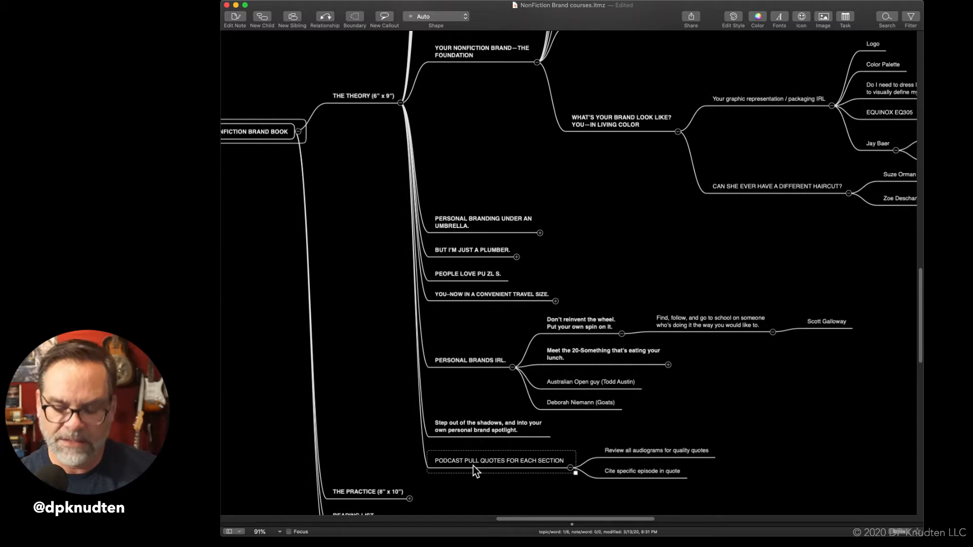
key(Return)
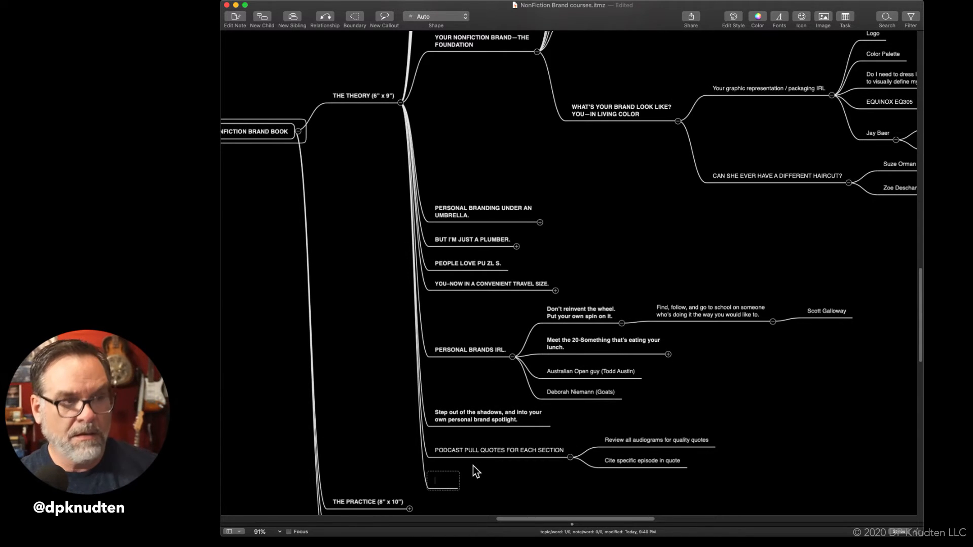
key(super+v)
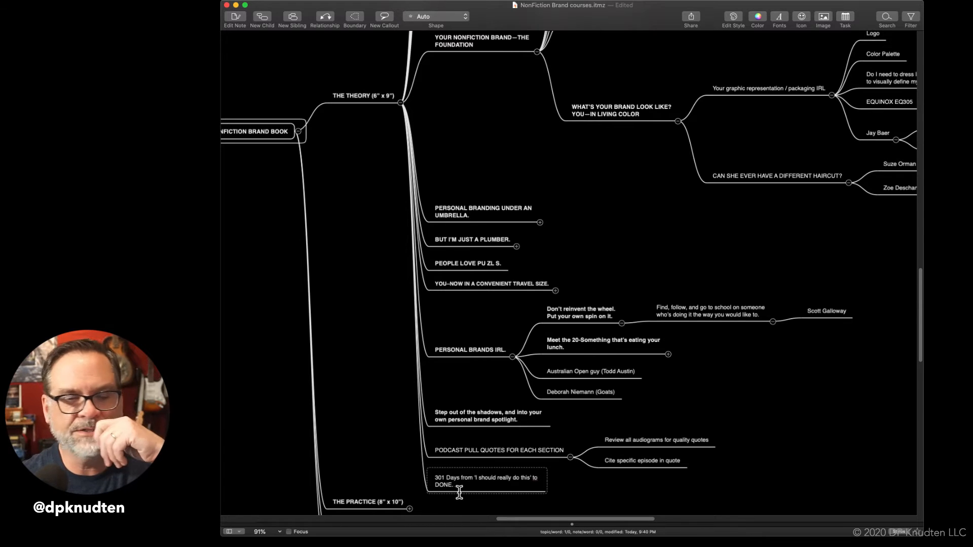
Step: Make the "301 Days" topic bold and move it directly above the "Step out of the shadows" topic
scroll(479, 483, down, 3)
scroll(479, 483, left, 1)
click(508, 461)
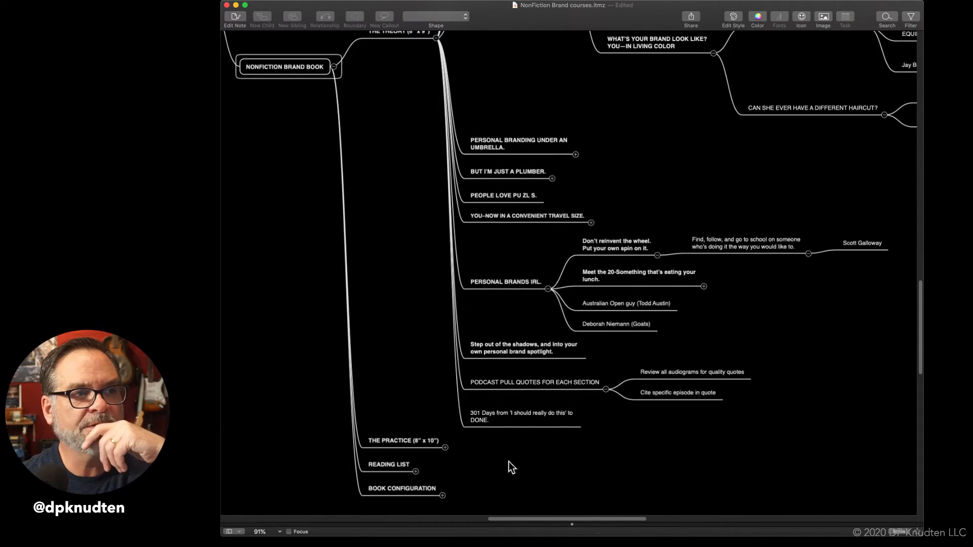
click(511, 412)
click(510, 413)
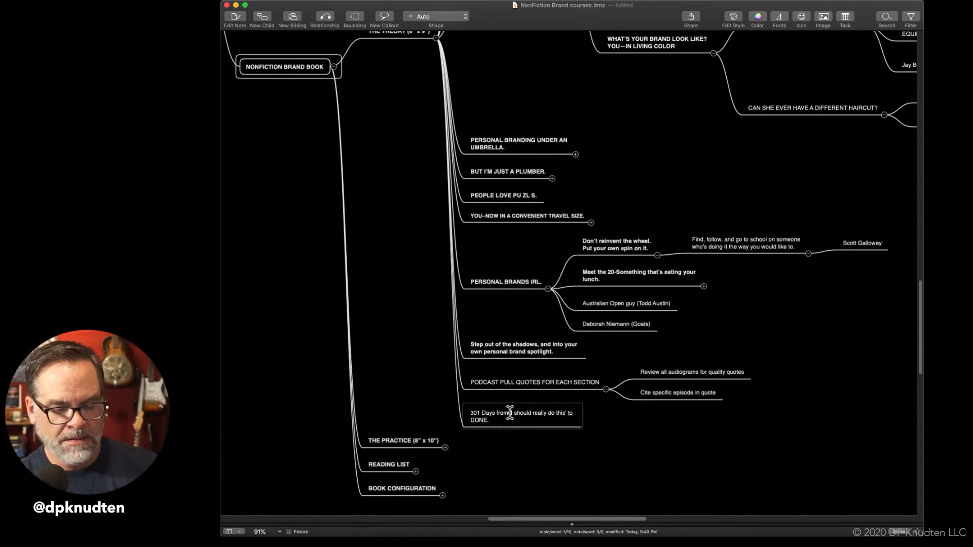
key(super+b)
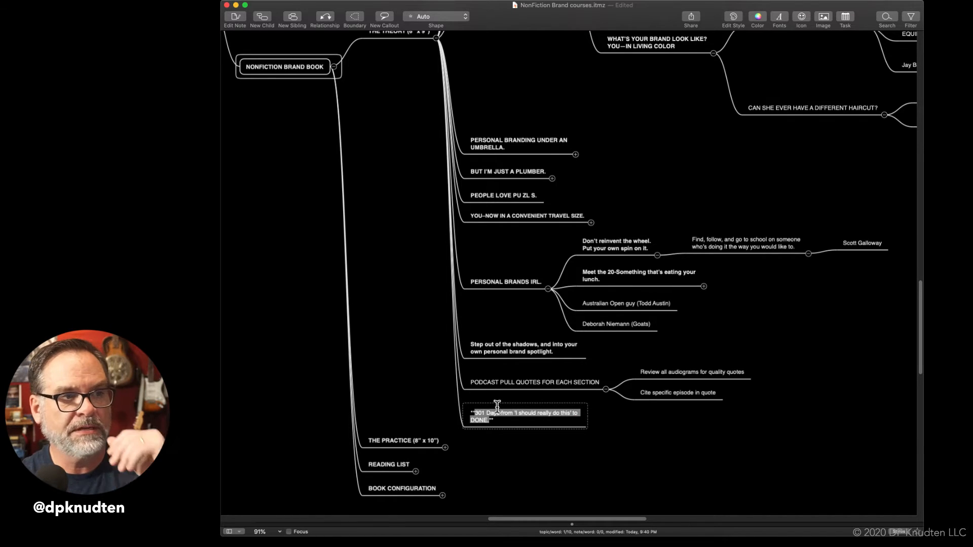
click(525, 436)
drag(527, 414, 528, 349)
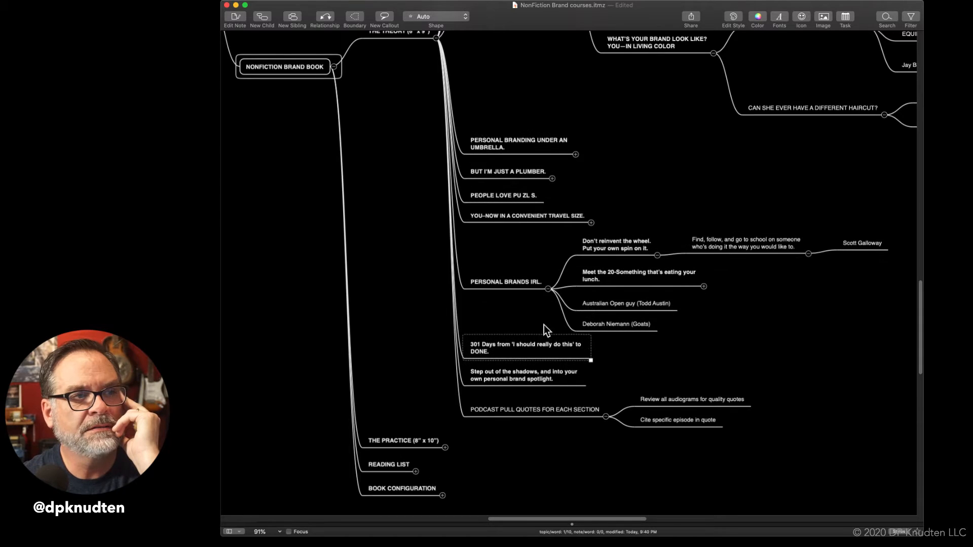
Step: Collapse the PERSONAL BRANDS IRL branch and add a sibling topic below the "301 Days" topic reading "When you're a force of 1?"
click(548, 289)
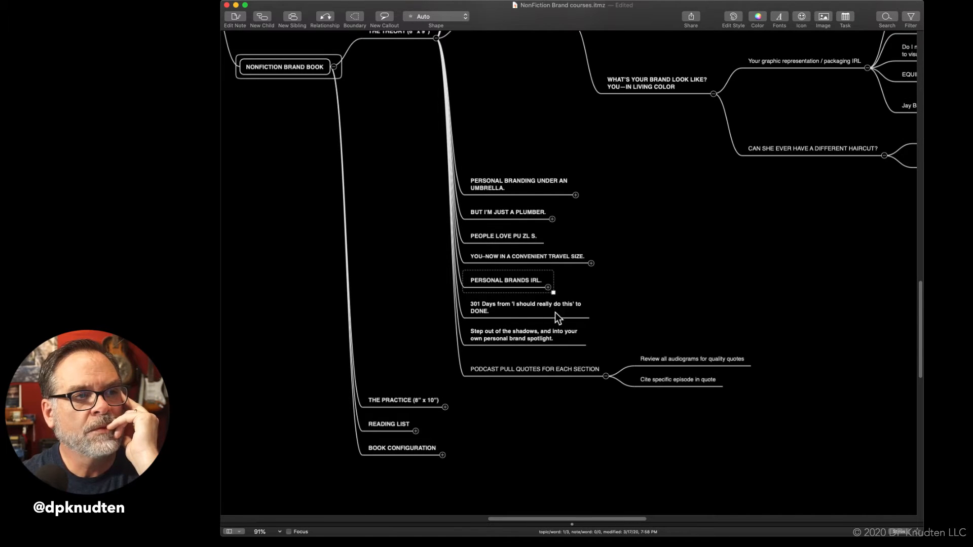
click(555, 311)
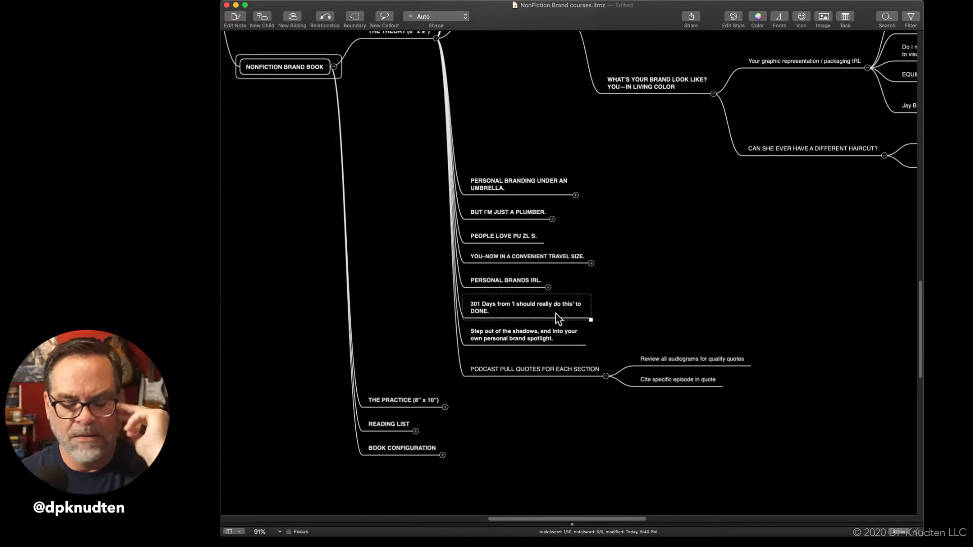
key(Return)
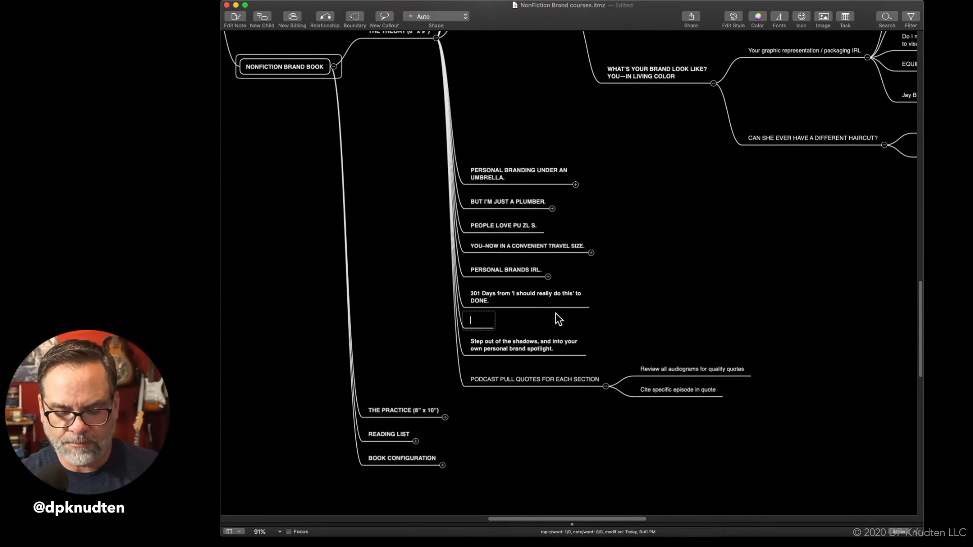
text(Wh)
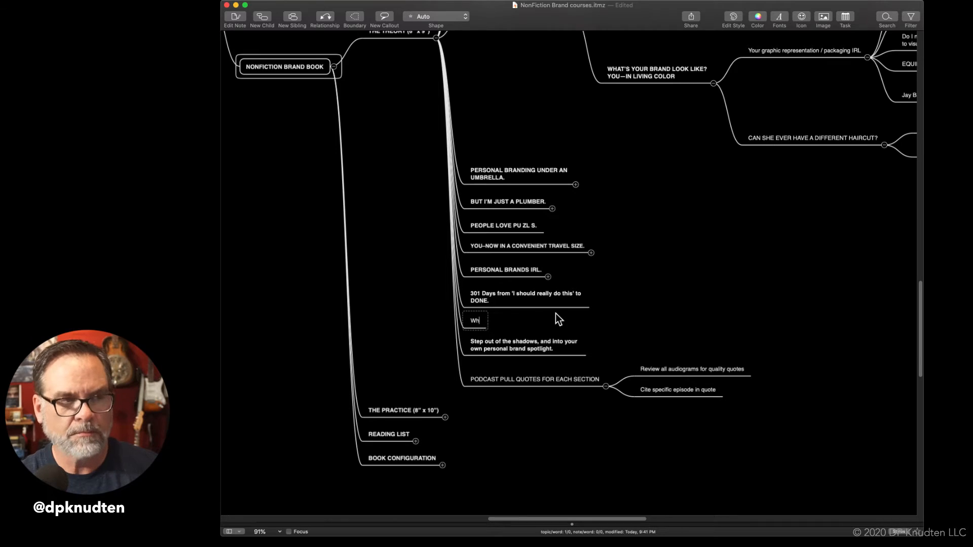
text(en you're a )
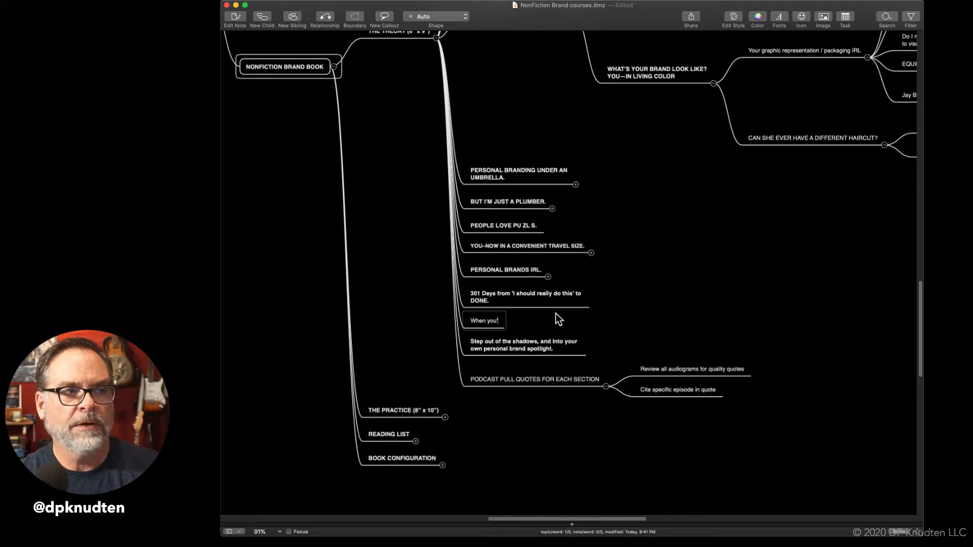
text(force of 1,)
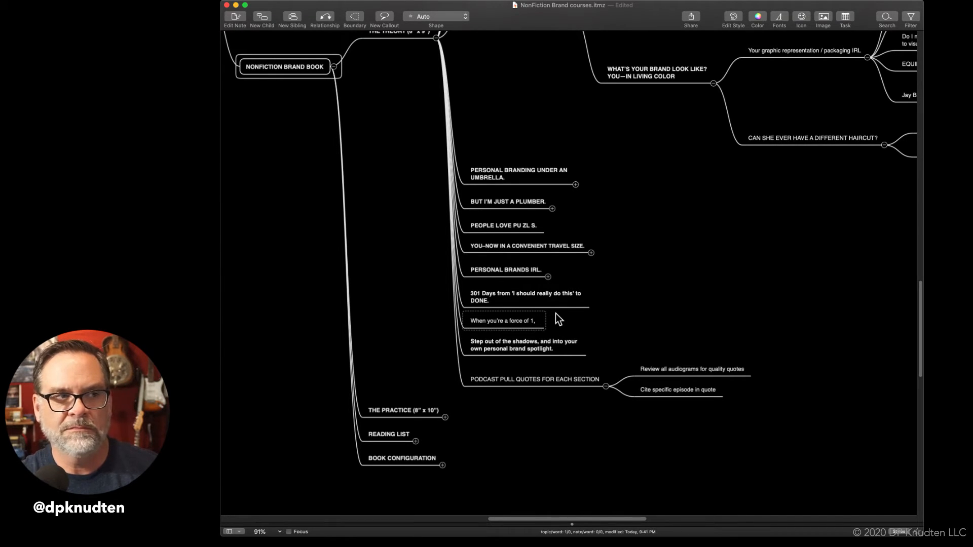
key(BackSpace)
key(BackSpace)
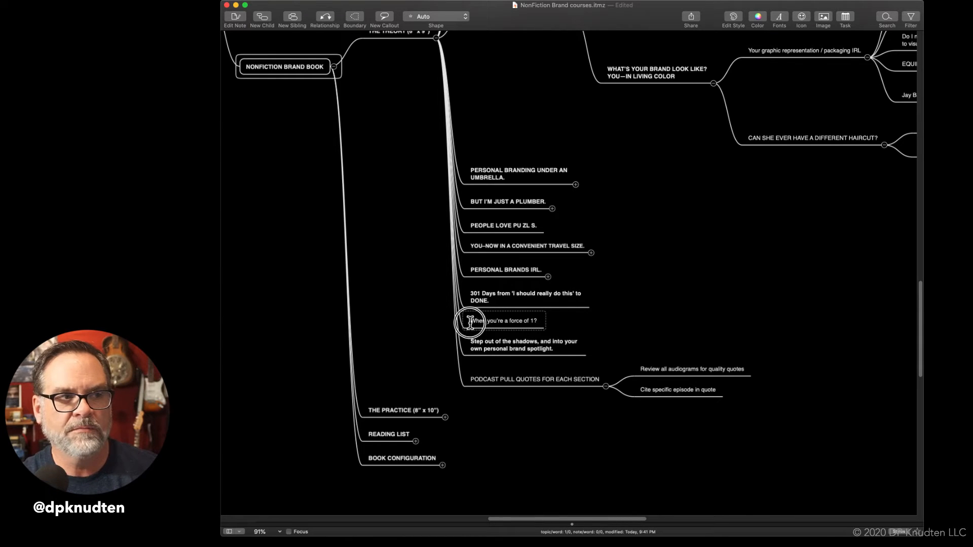
Step: Reword the new topic as "What if you're a force of 1?" and split the text after "What if" into a child topic
text(What if)
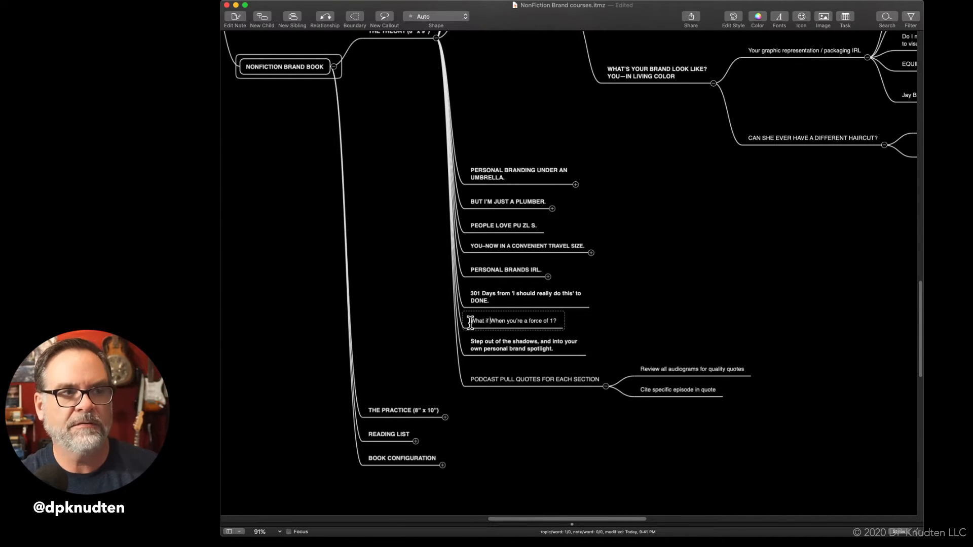
key(BackSpace)
key(BackSpace)
key(BackSpace)
key(BackSpace)
key(BackSpace)
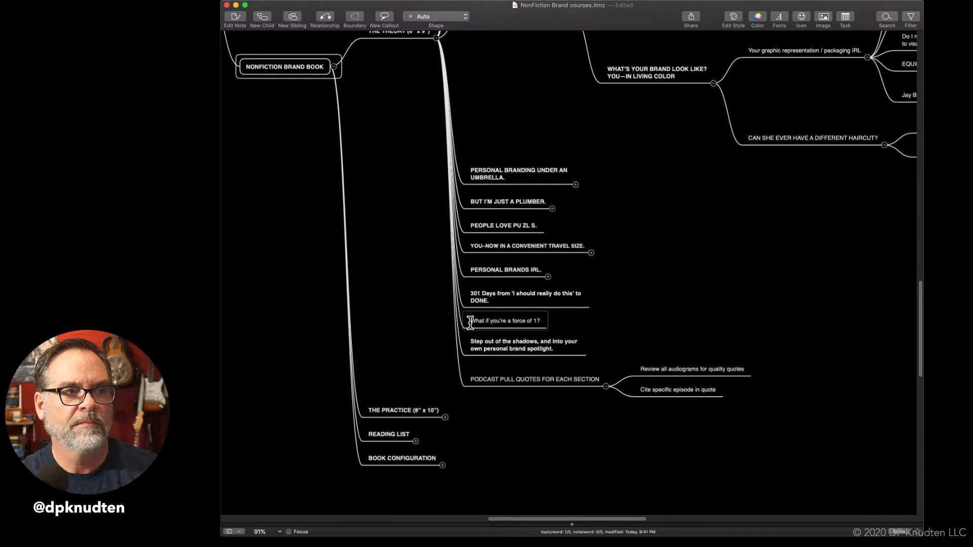
key(Tab)
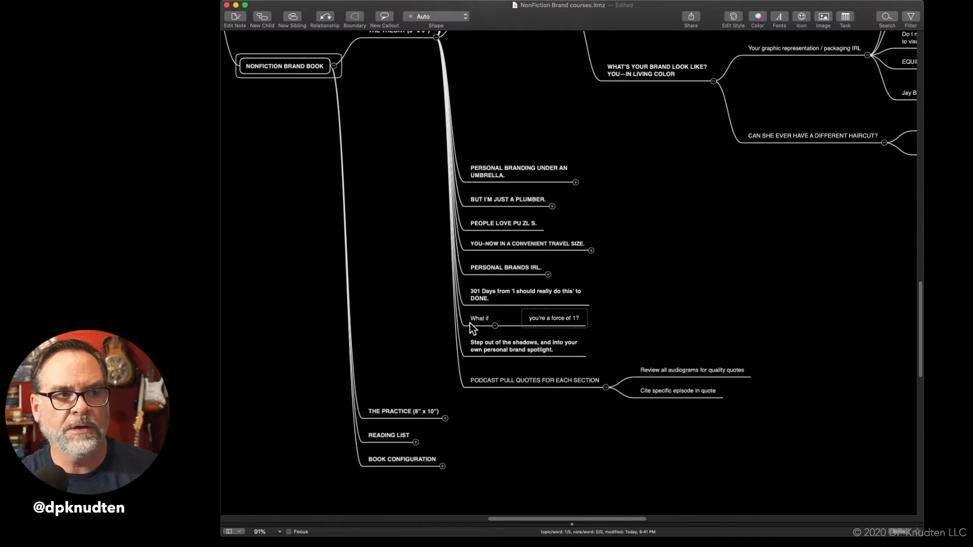
Step: Undo the split that moved the text after "What if" into a child topic
key(Return)
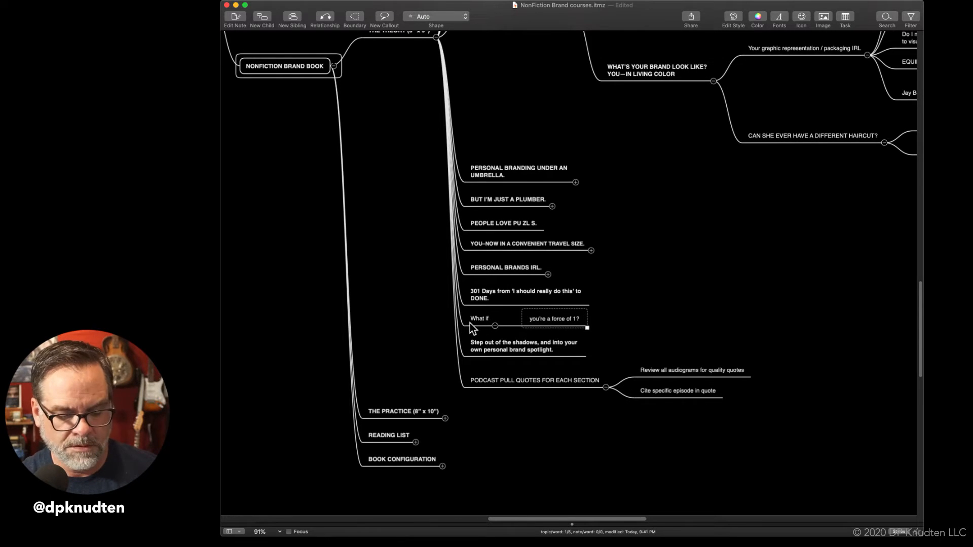
key(super+z)
drag(464, 321, 500, 326)
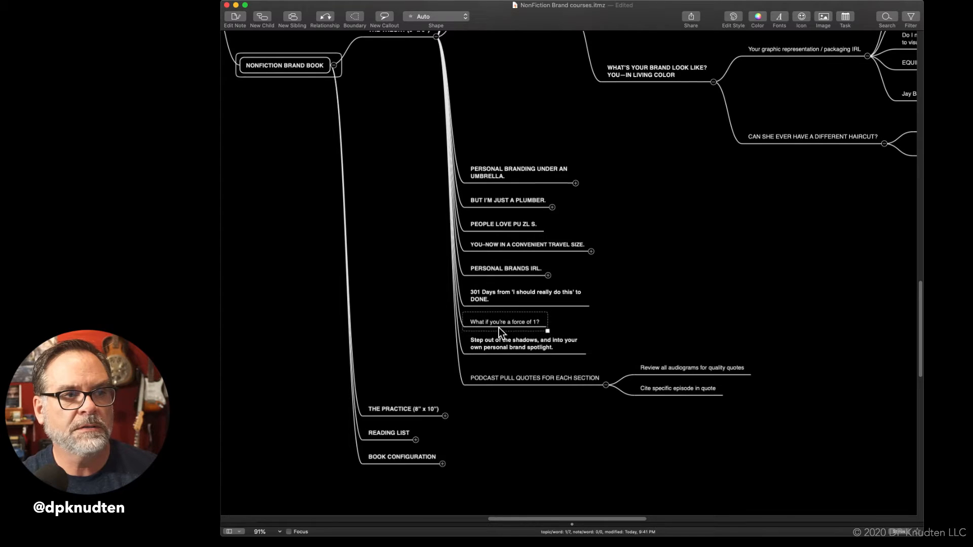
Step: Add a child topic to "What if you're a force of 1?" reading "A section about Force Multipliers"
key(Tab)
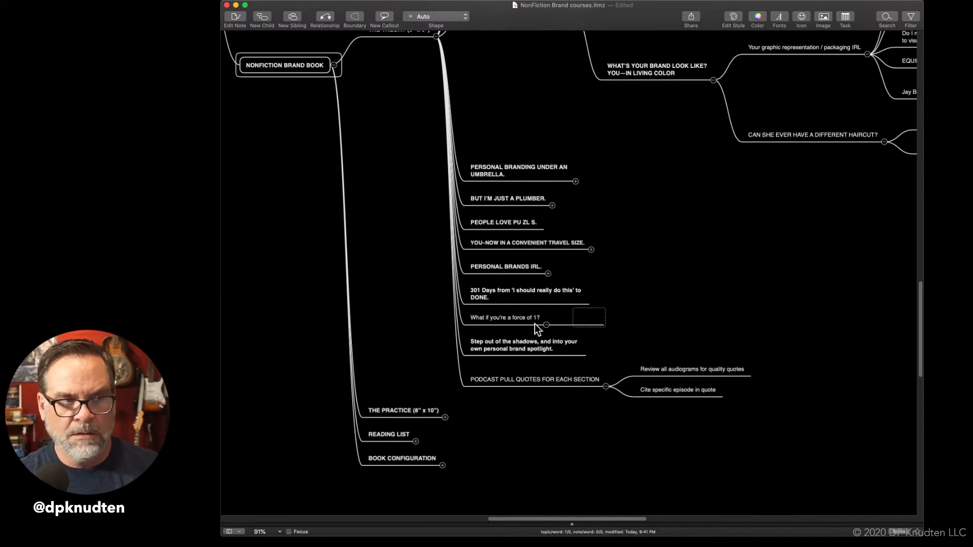
text(An)
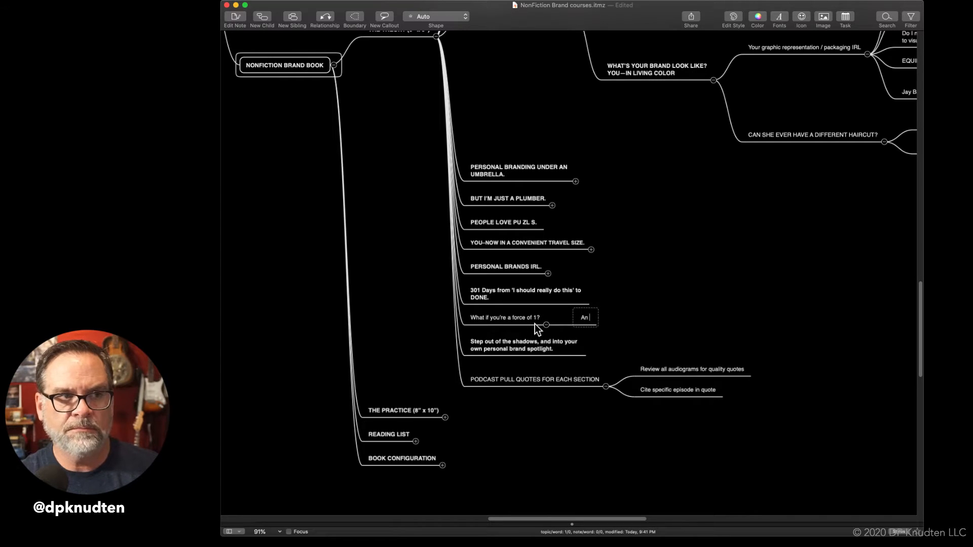
key(BackSpace)
text(seciotn)
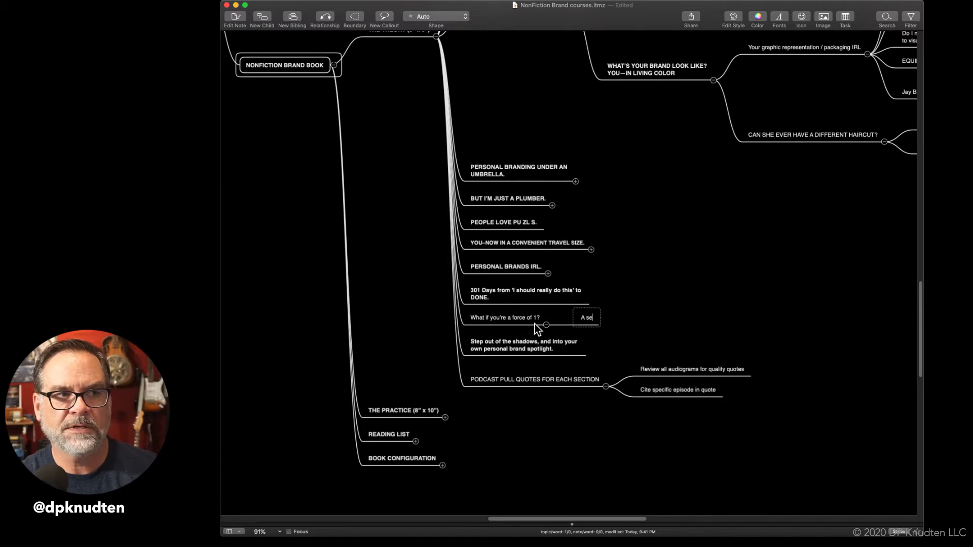
key(BackSpace)
key(BackSpace)
key(BackSpace)
key(BackSpace)
text(tion about )
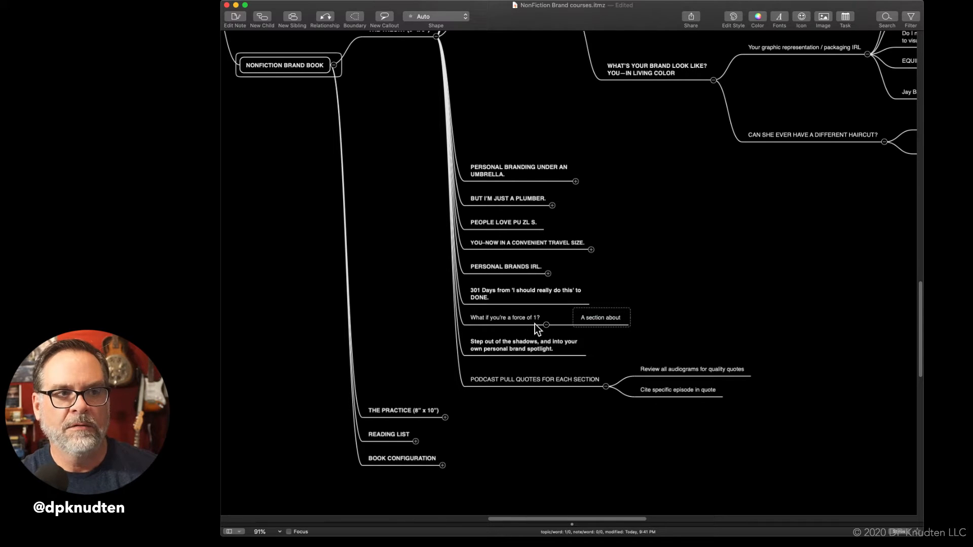
text(Force Multipliers)
key(Return)
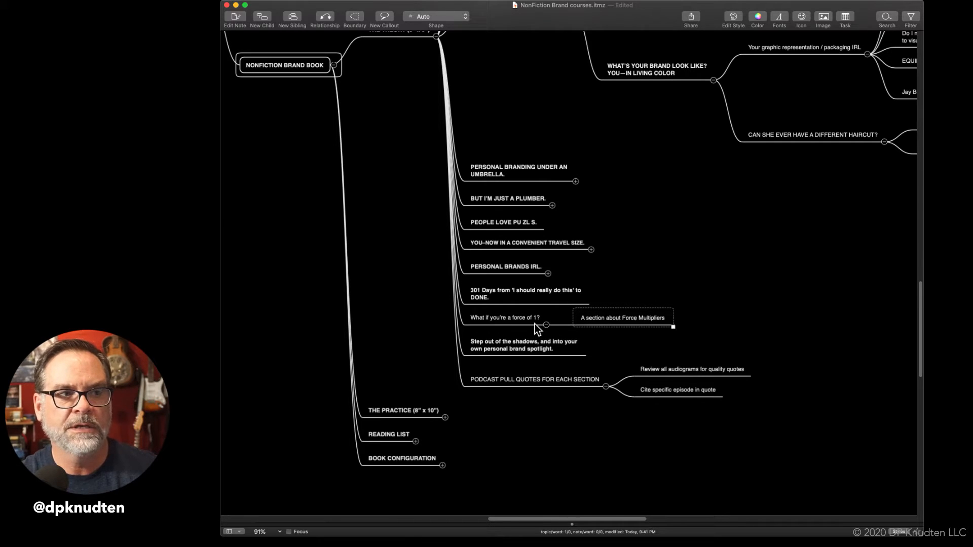
Step: Add sibling topics "Podcasts", "Livestreams" and "etc." below the Force Multipliers topic and make their parent topic bold
key(Return)
text(Podcsats)
key(Return)
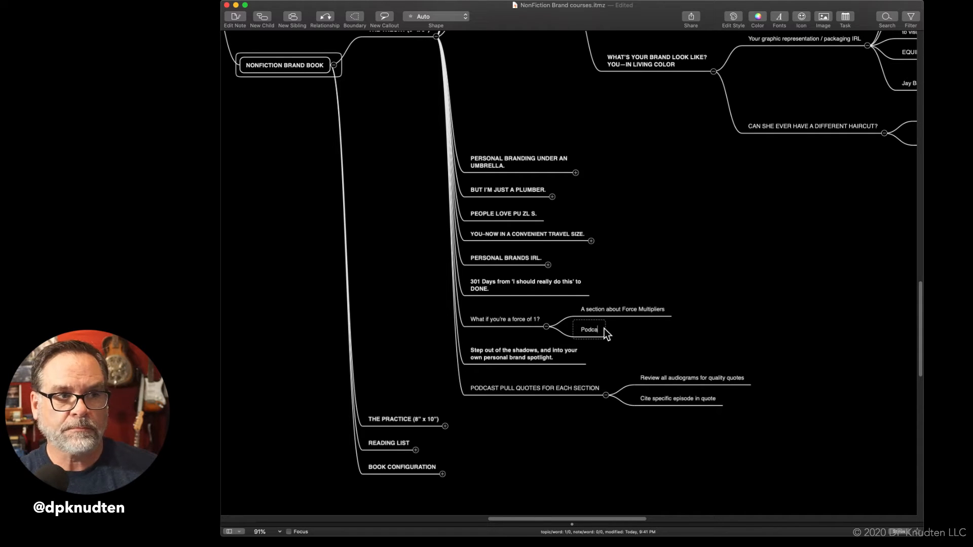
key(Return)
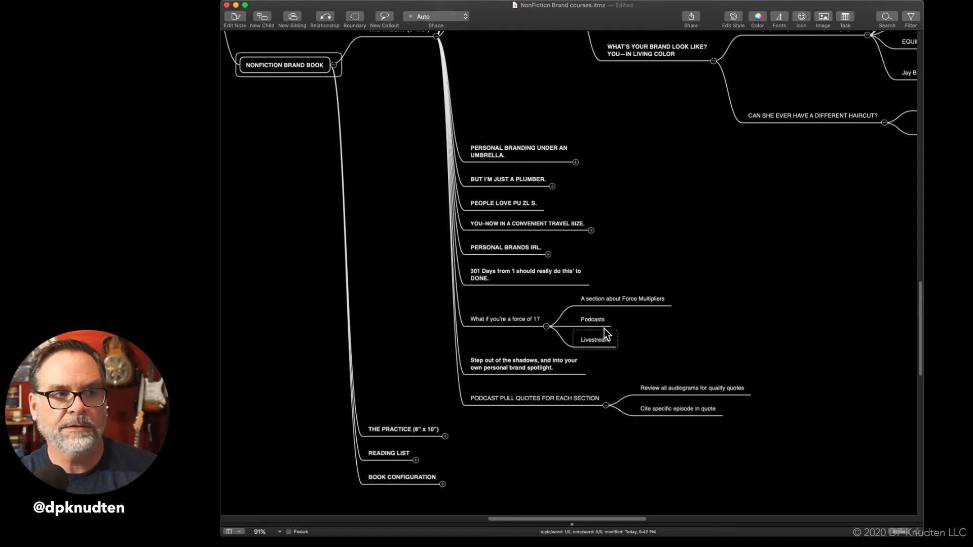
key(Return)
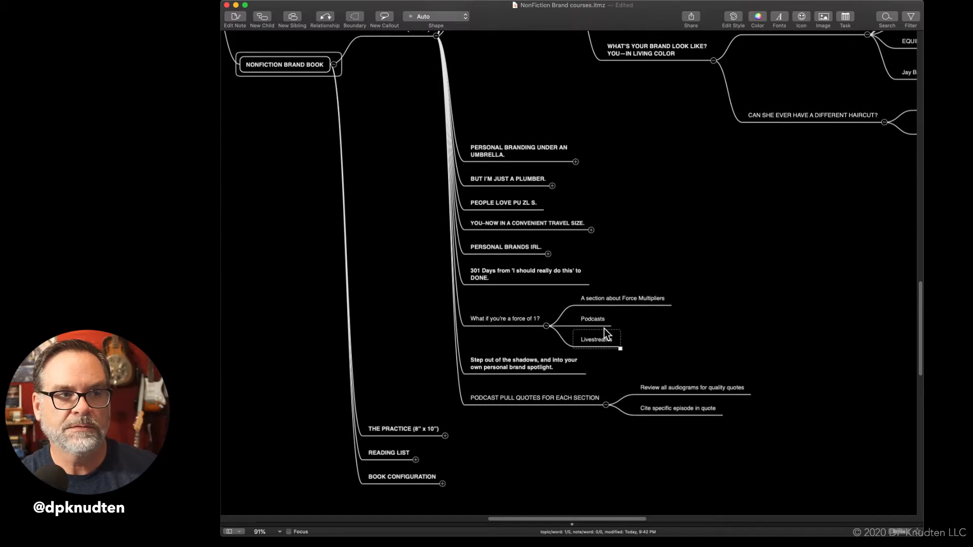
key(Return)
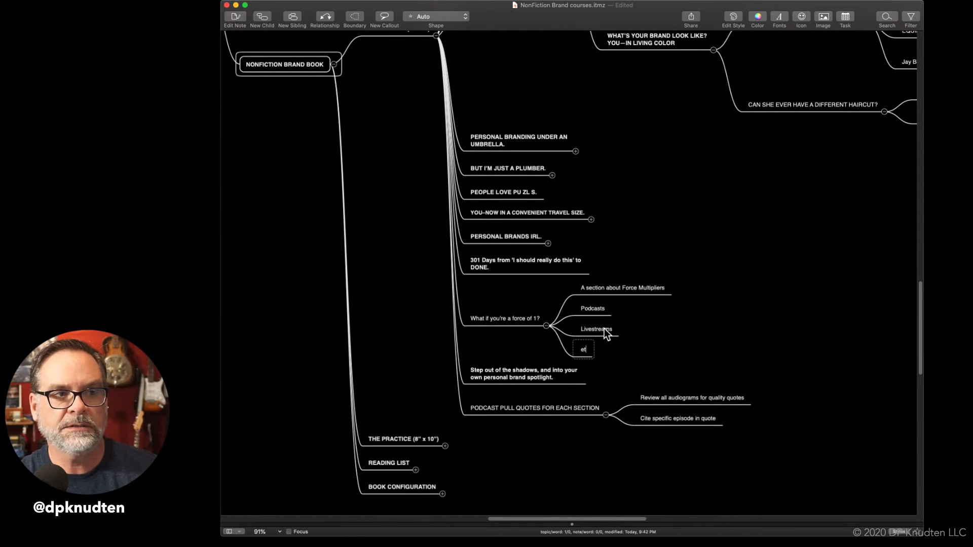
text(etc)
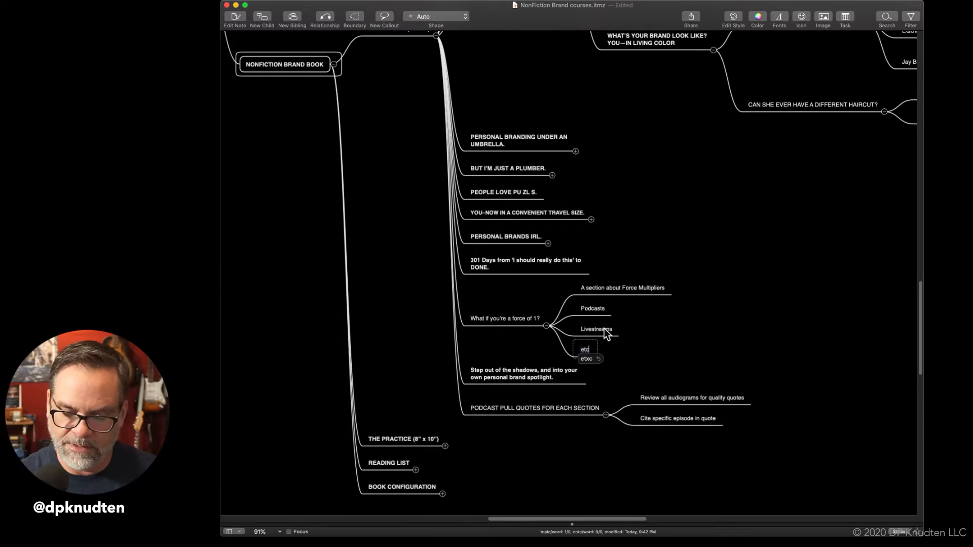
text(.)
click(500, 327)
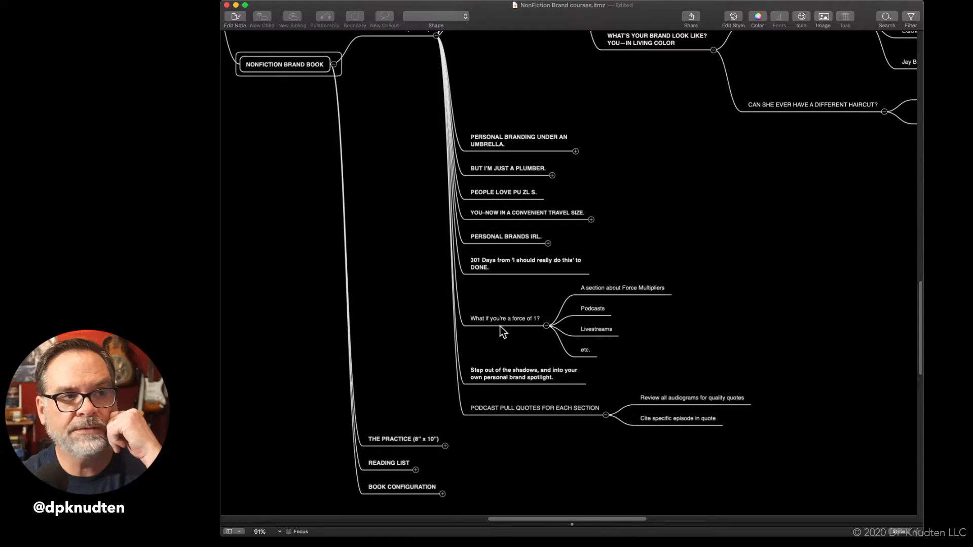
click(499, 320)
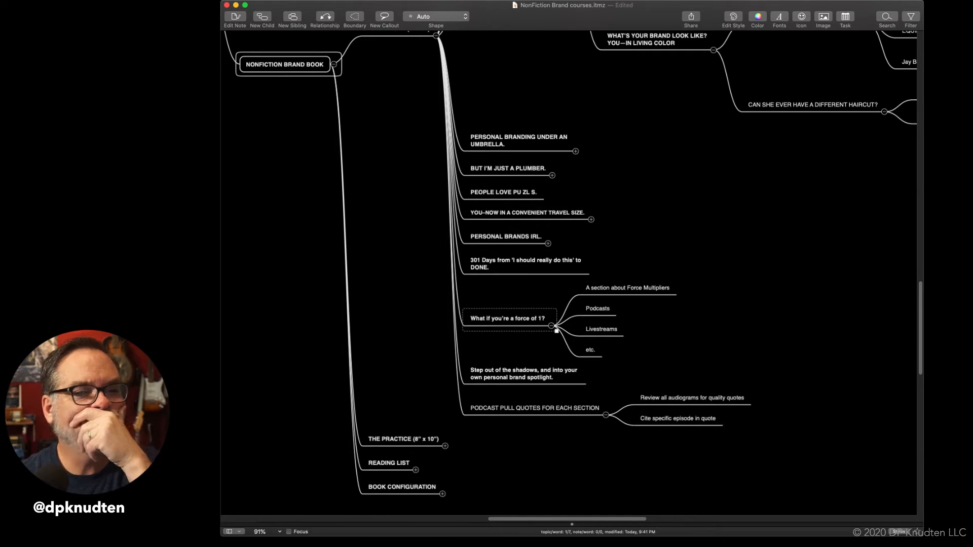
Step: Create a new document in Scrivener and title it with the text copied from the iThoughts topic "What if you're a force of 1?"
key(super+Tab)
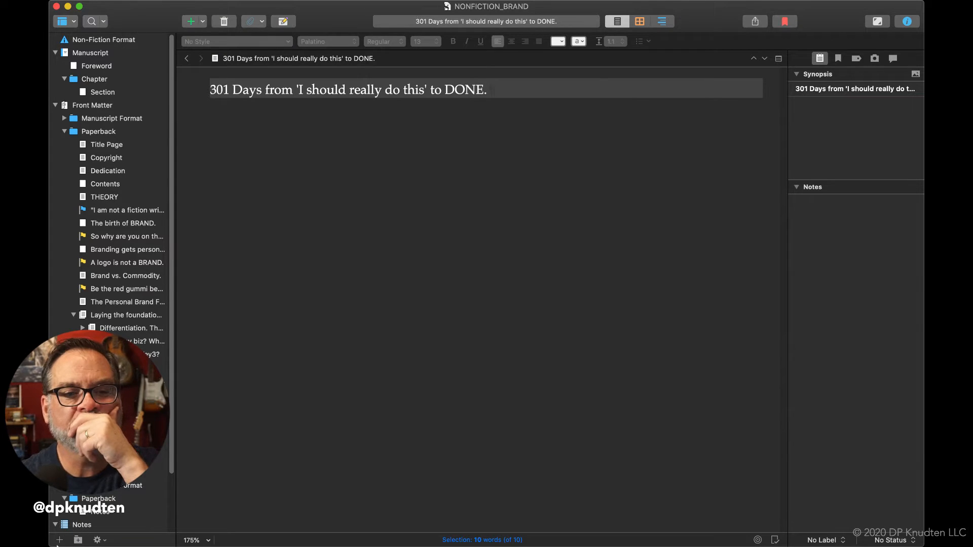
click(60, 539)
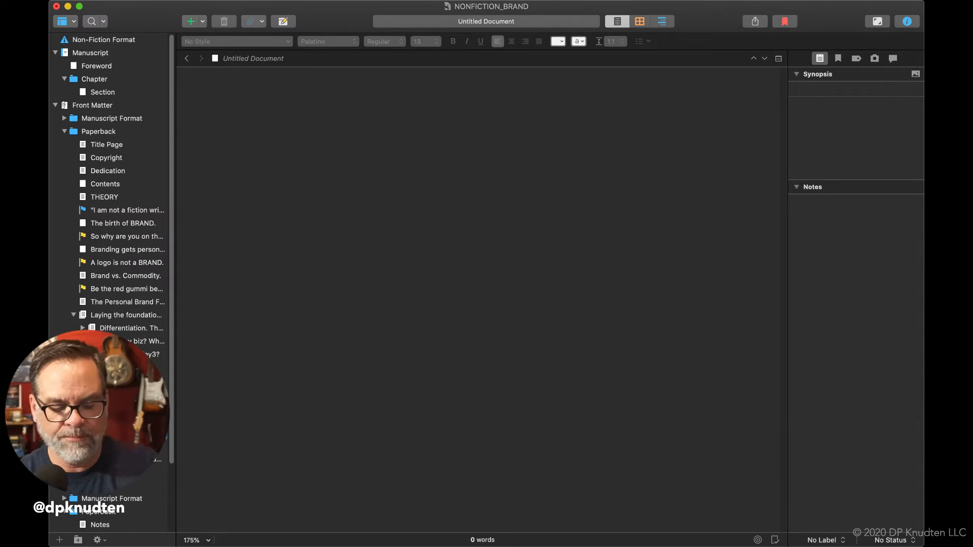
key(super+Tab)
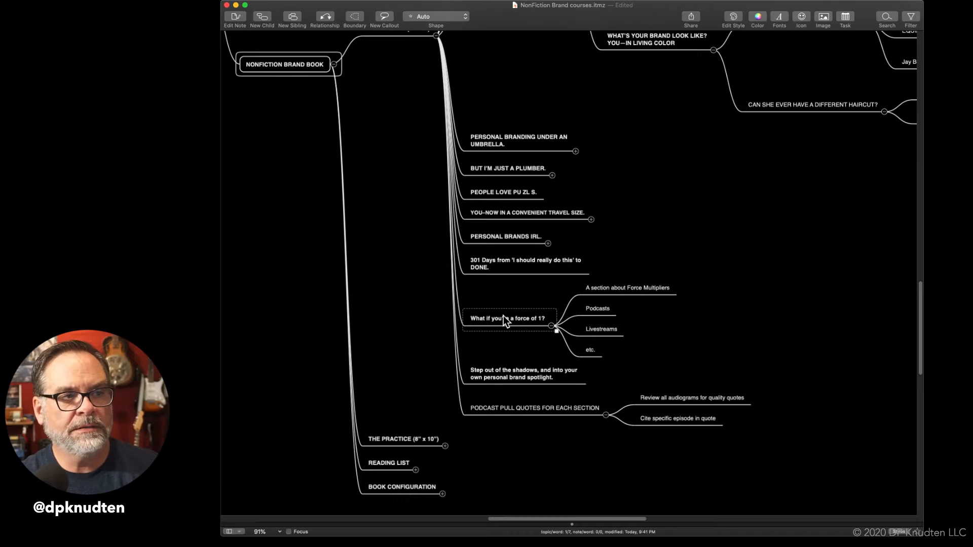
triple_click(500, 320)
key(super+c)
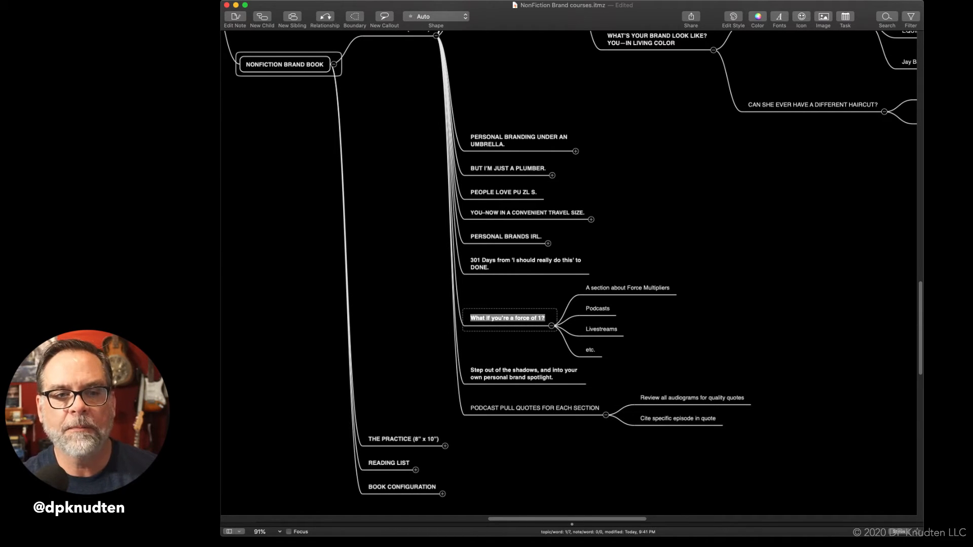
key(super+Tab)
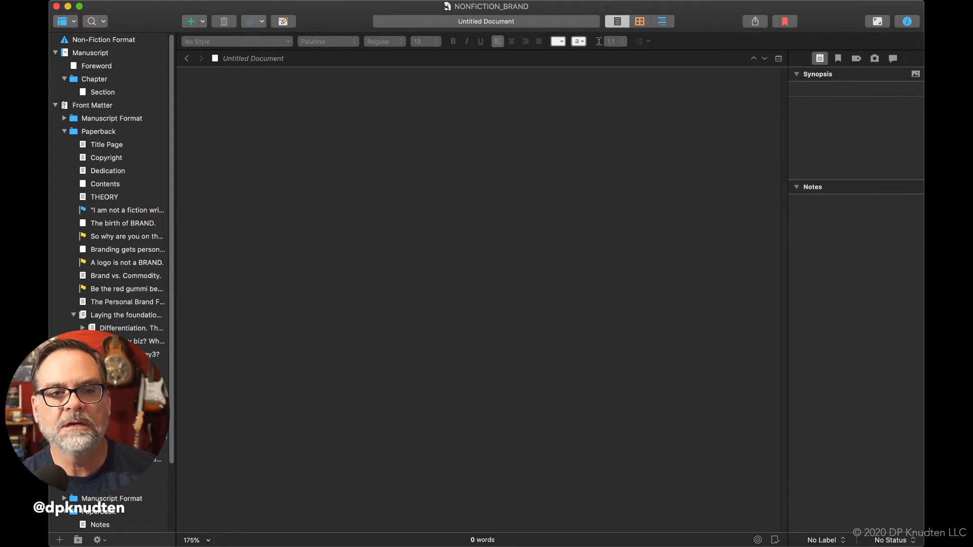
key(super+v)
click(124, 420)
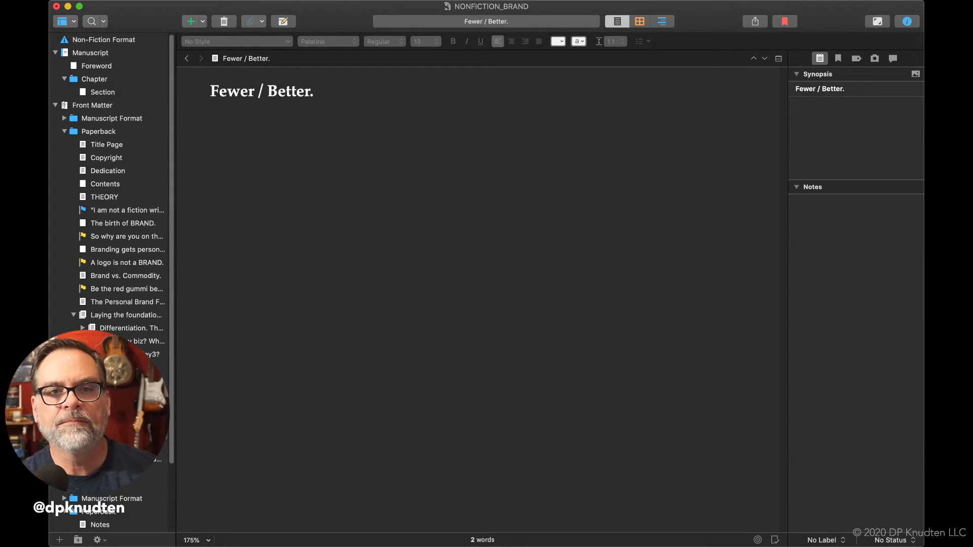
click(125, 434)
Step: Paste "What if you're a force of 1?" into the new document's text as its title line and make it bold
click(231, 85)
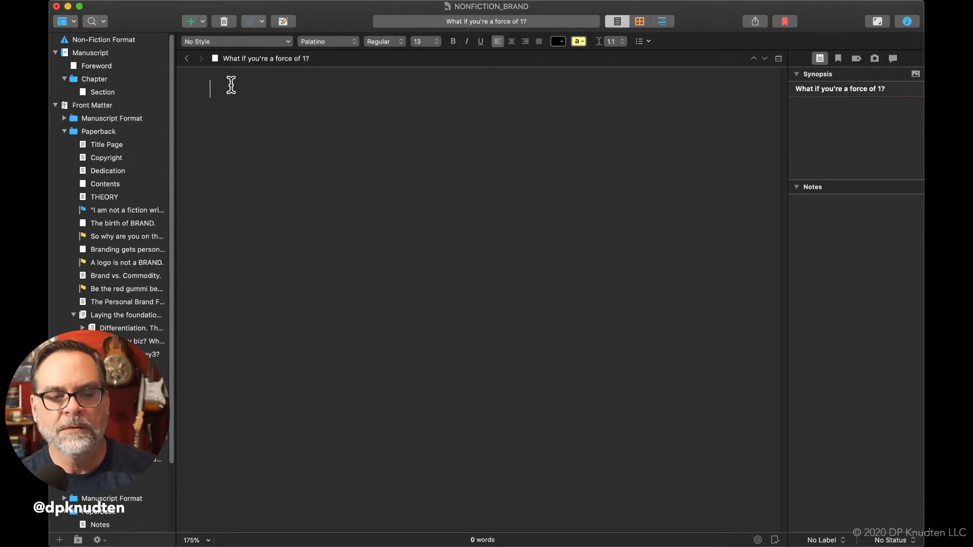
key(super+v)
triple_click(277, 87)
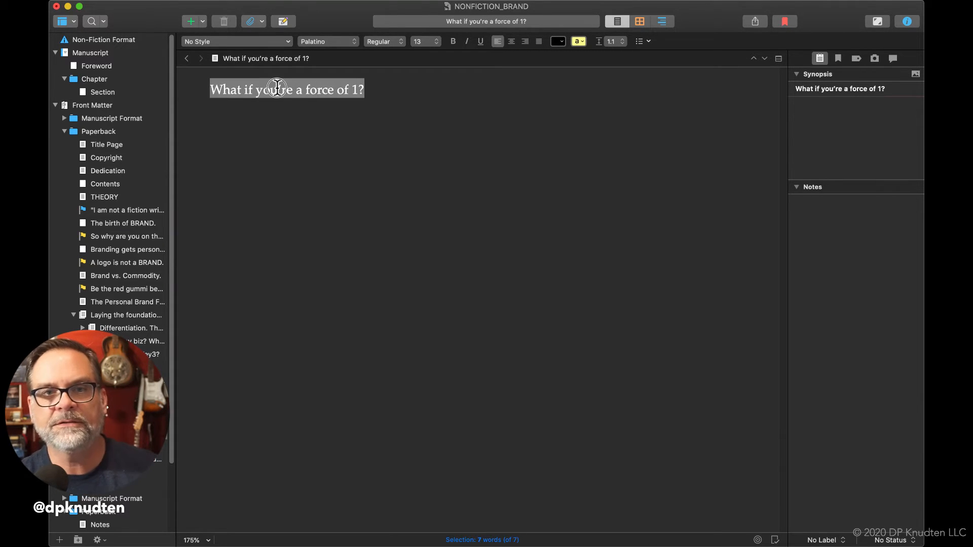
key(super+b)
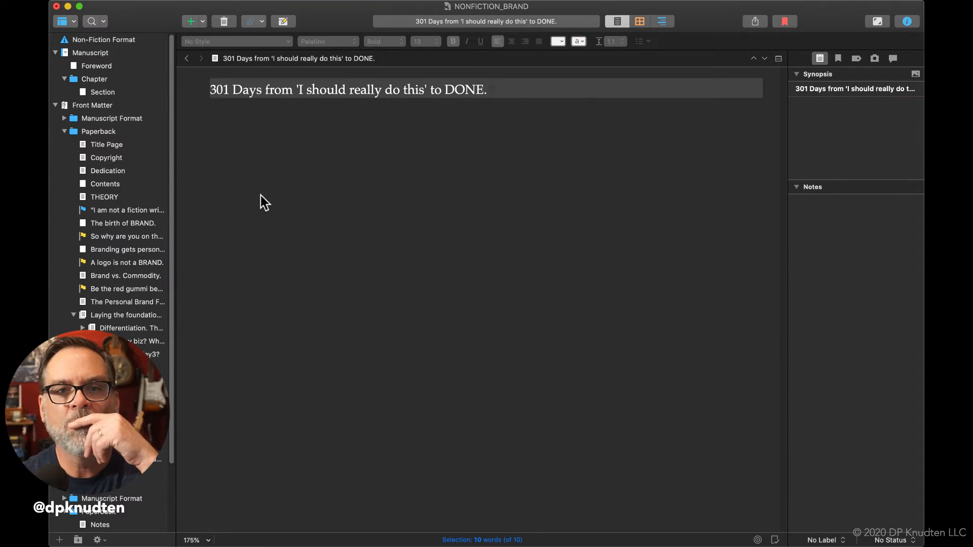
Step: Make the title line bold in the "301 Days from 'I should really do this' to DONE." document
click(288, 96)
triple_click(288, 94)
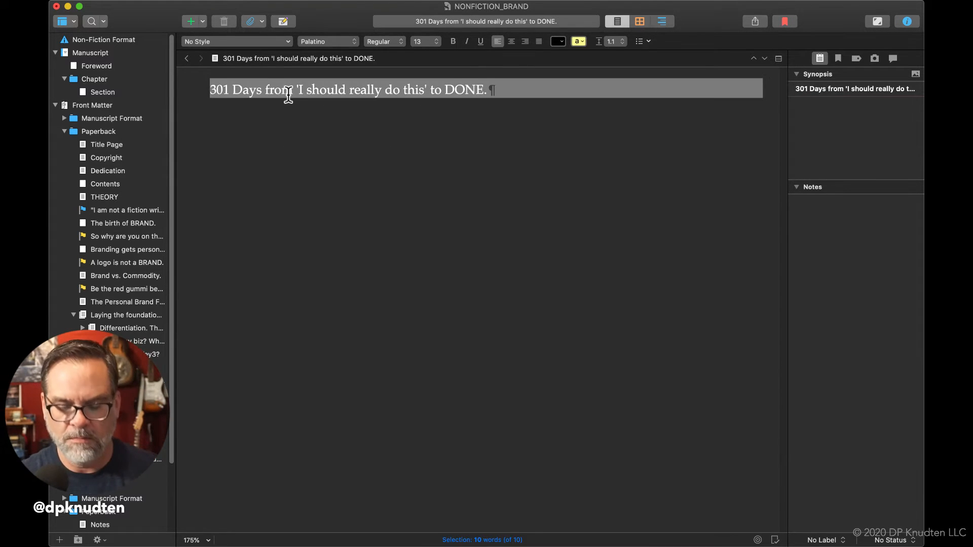
key(super+b)
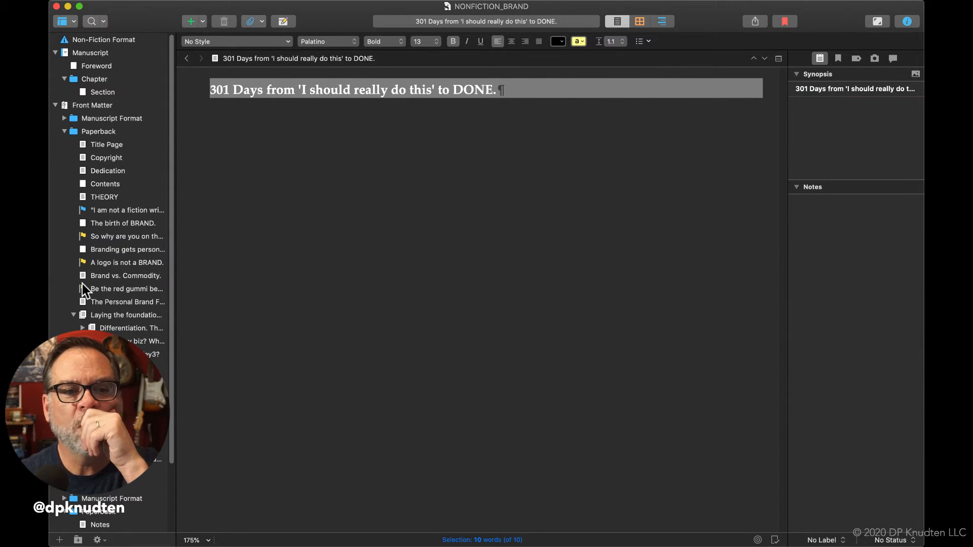
Step: Collapse the "Laying the foundation" group and add a document titled "Demonstrating your brand." below "Up close and personal."
click(74, 315)
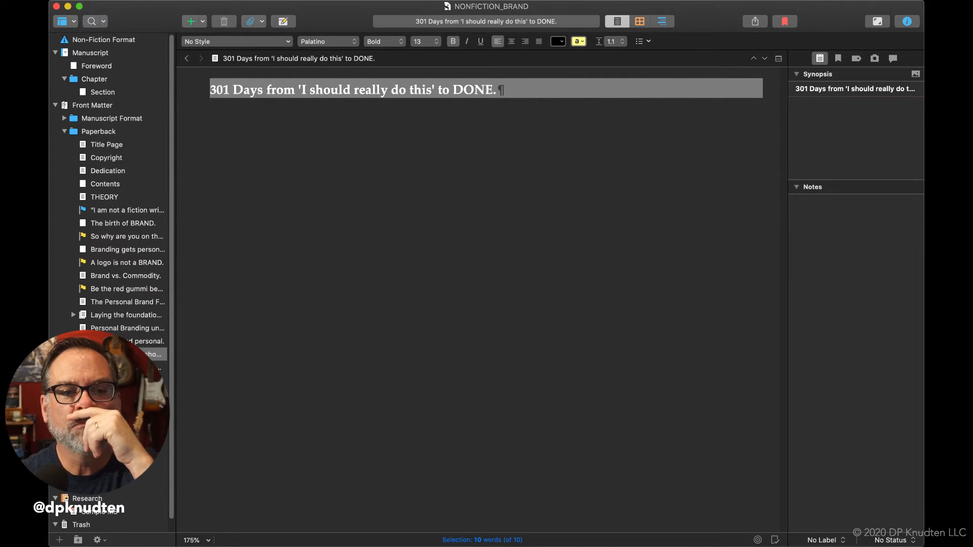
click(114, 341)
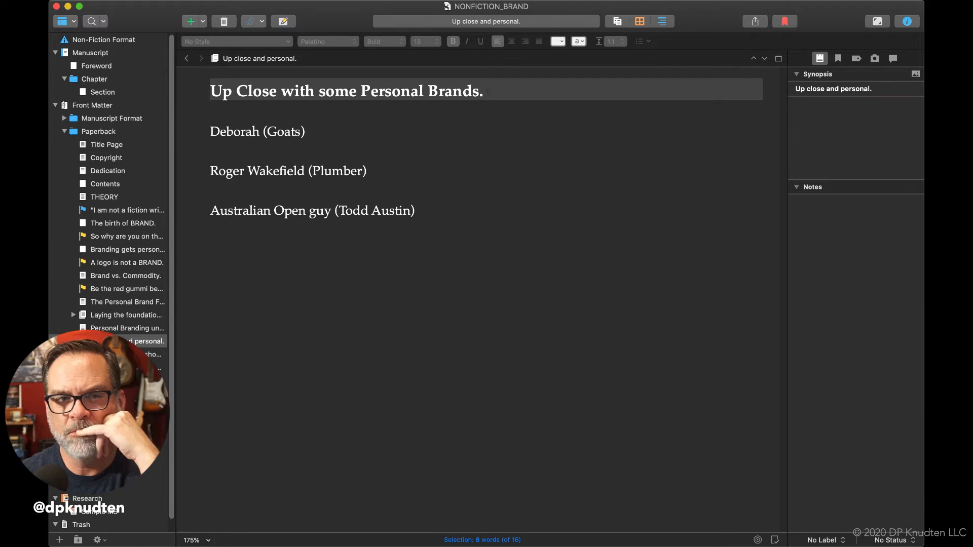
key(super+n)
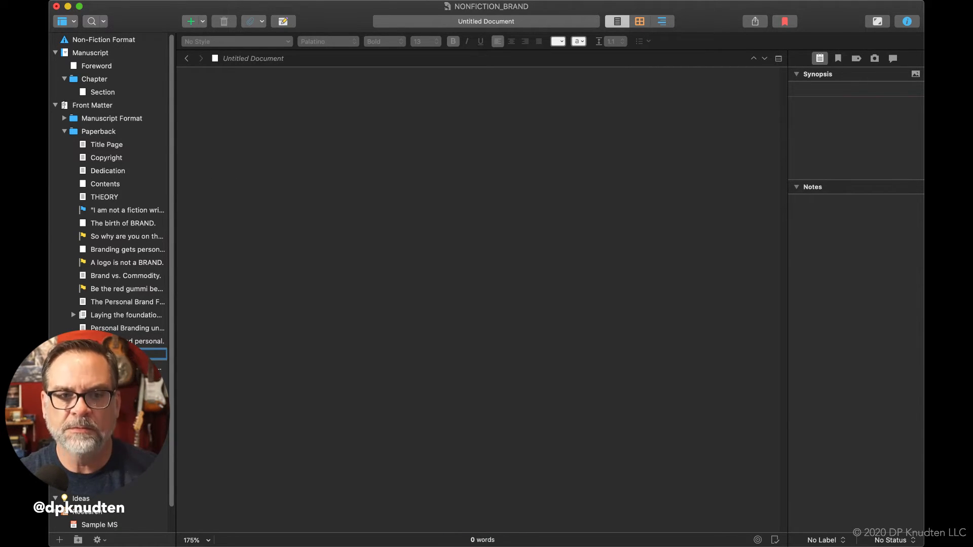
text(brand)
key(Return)
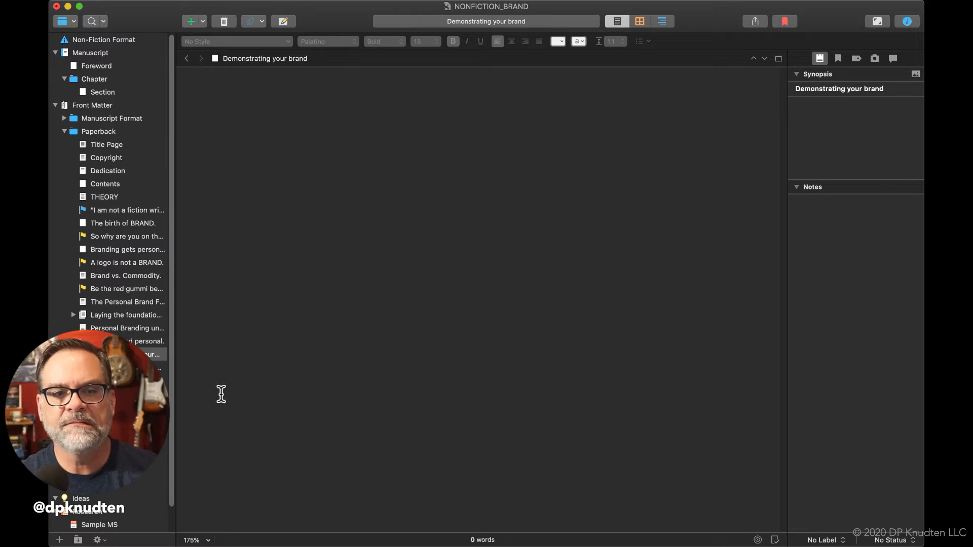
double_click(154, 355)
key(Right)
text(.)
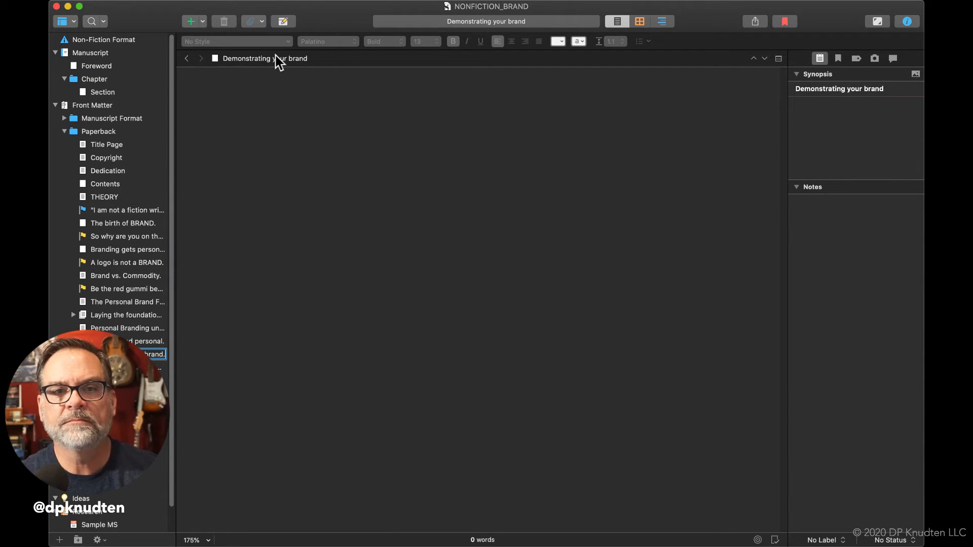
key(Return)
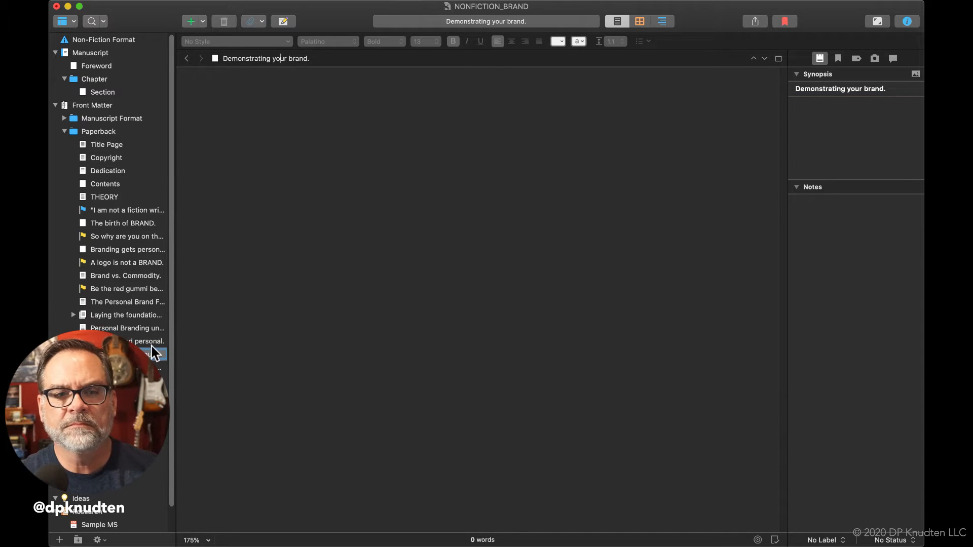
Step: Copy the title "Demonstrating your brand." into the document's text as its first line and make it bold
key(Return)
key(Return)
key(super+c)
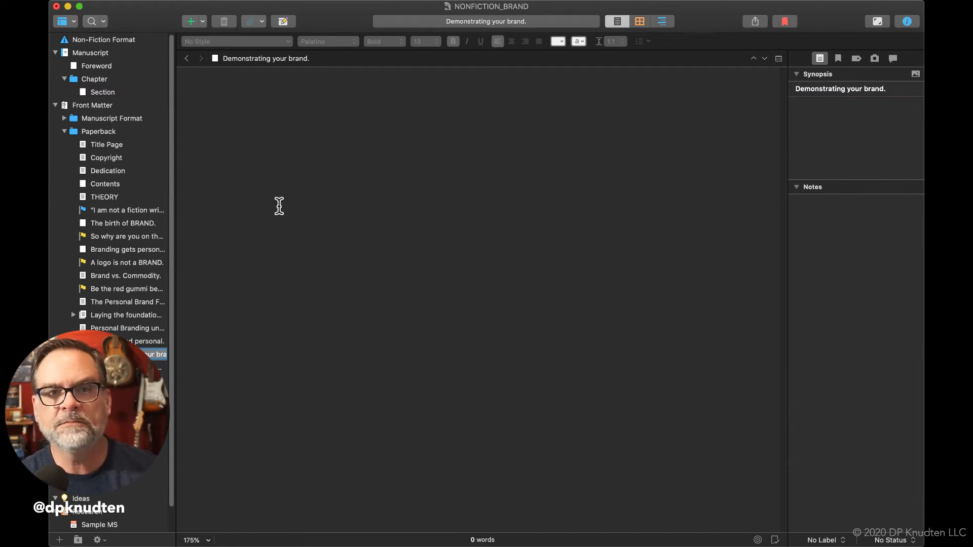
click(276, 74)
key(super+v)
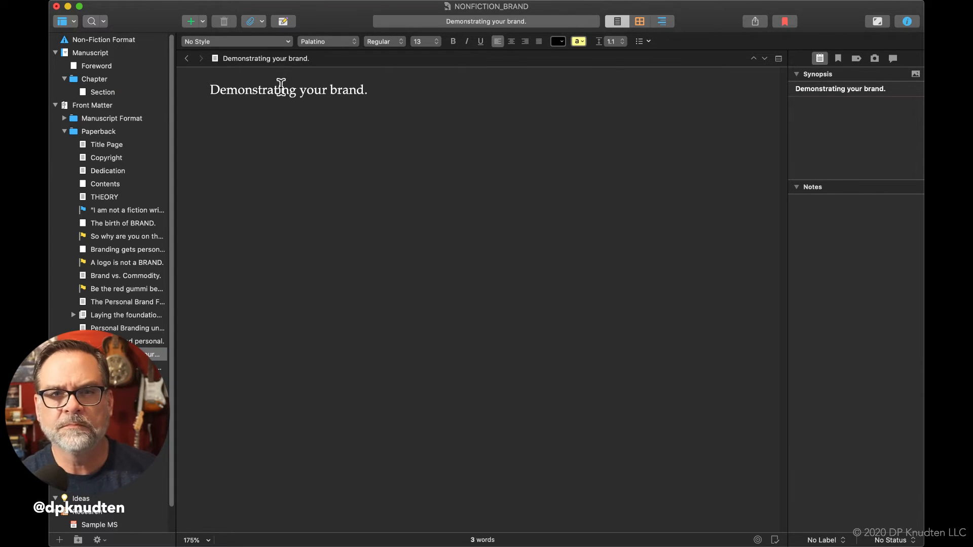
triple_click(279, 92)
key(super+b)
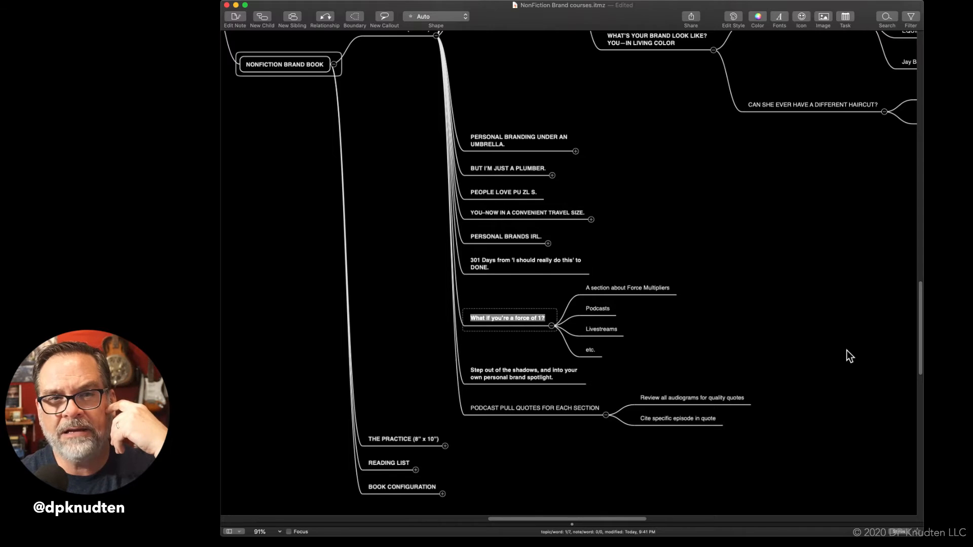
Step: Look over the whole NONFICTION BRAND BOOK branch of the iThoughts mind map, from THE THEORY to BOOK CONFIGURATION
scroll(754, 318, up, 5)
scroll(754, 318, down, 5)
scroll(751, 318, down, 3)
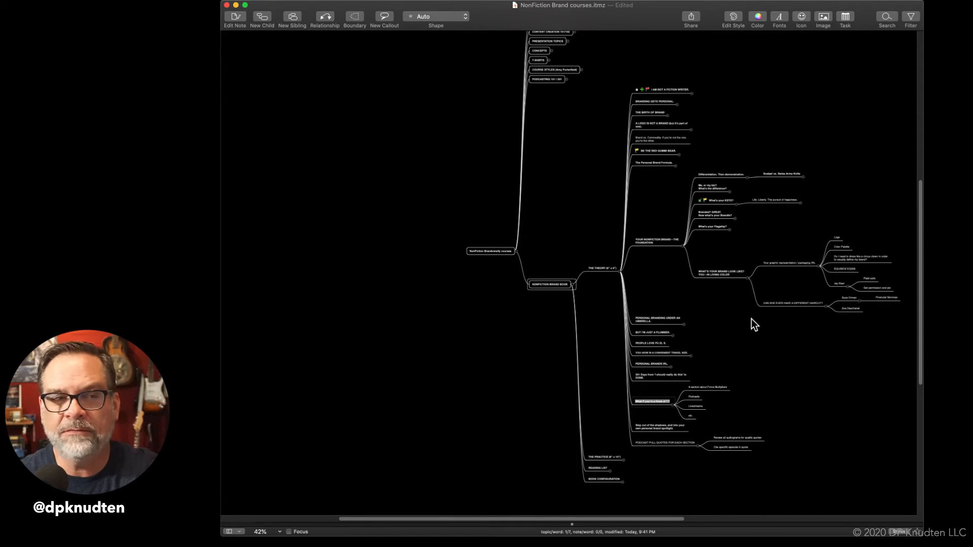
Step: Collapse the "What if you're a force of 1?" topic, move the "301 Days from 'I should really do this' to DONE." topic under it, and expand it again
scroll(744, 299, up, 5)
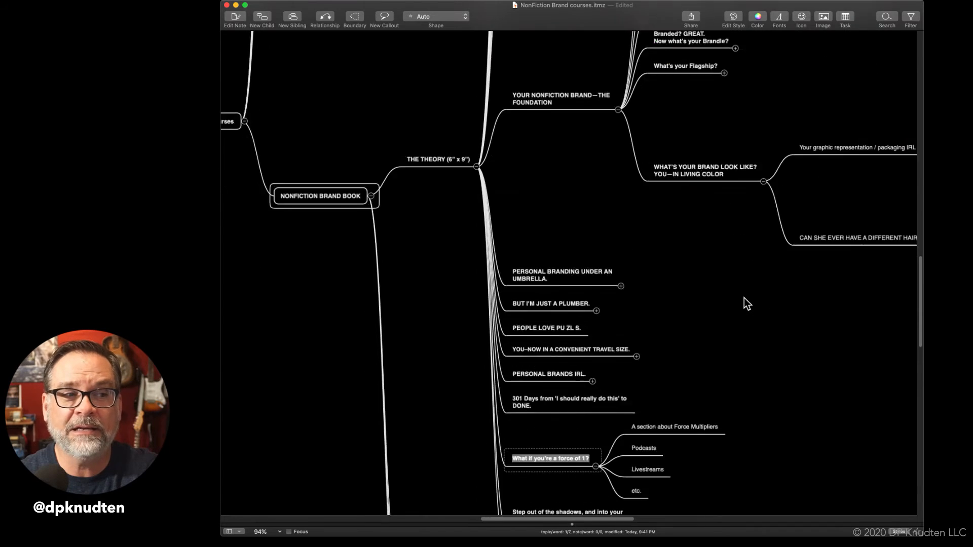
scroll(744, 298, down, 3)
click(589, 394)
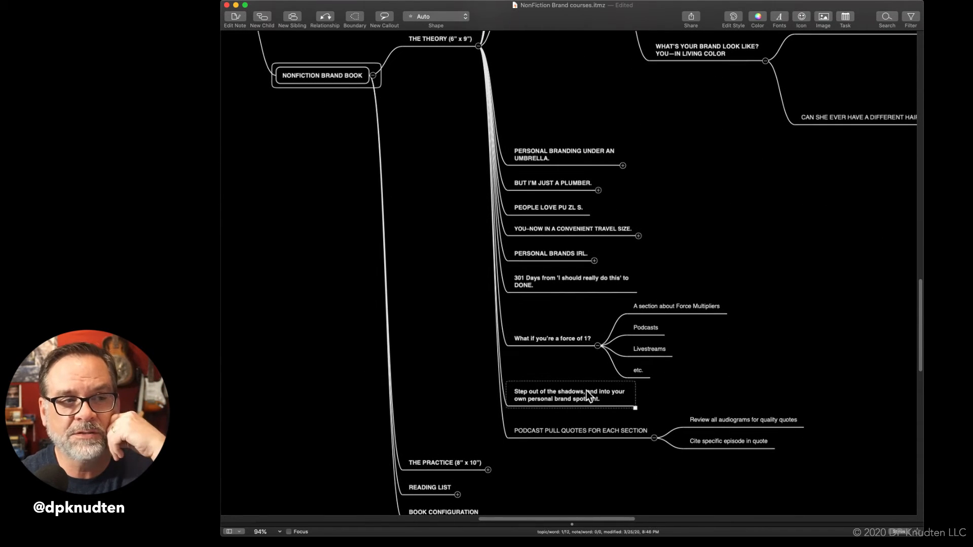
click(597, 346)
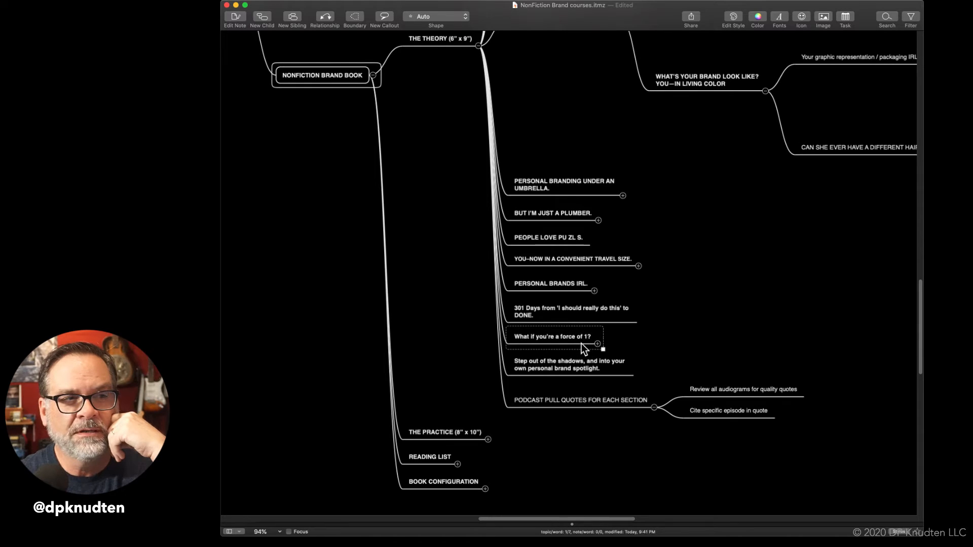
drag(581, 348, 577, 298)
drag(587, 333, 597, 314)
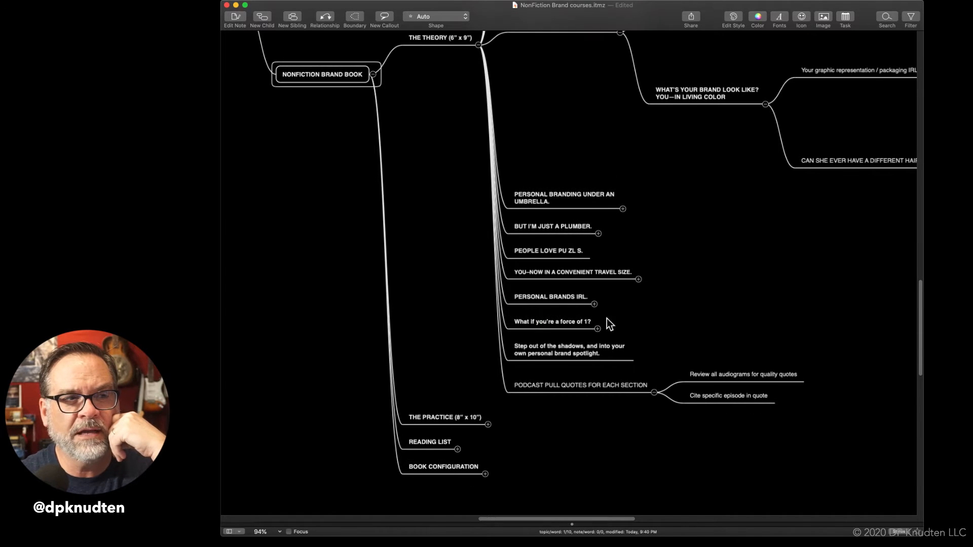
click(594, 330)
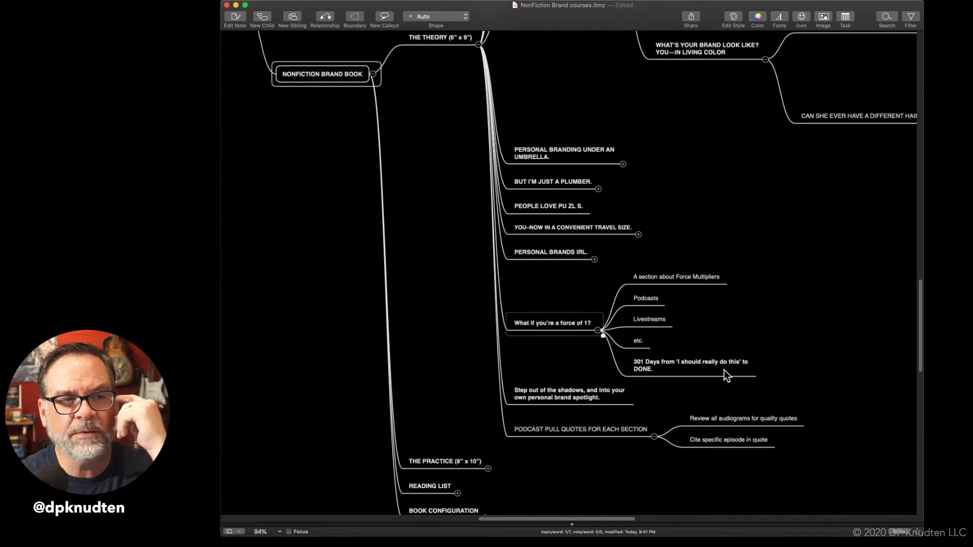
Step: Rename the "etc." subtopic to "Book." and make the "301 Days from 'I should really do this' to DONE." topic its child
click(637, 339)
click(636, 339)
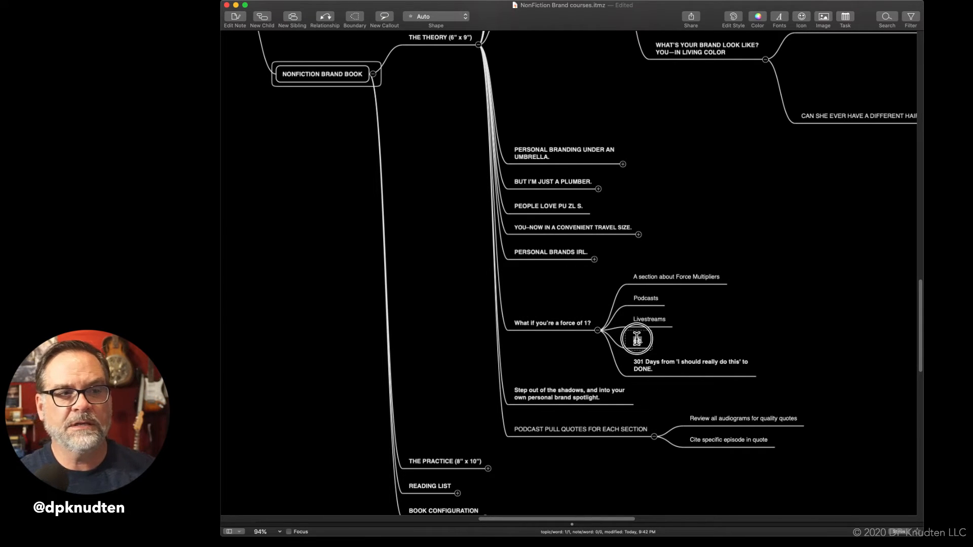
text(Book.)
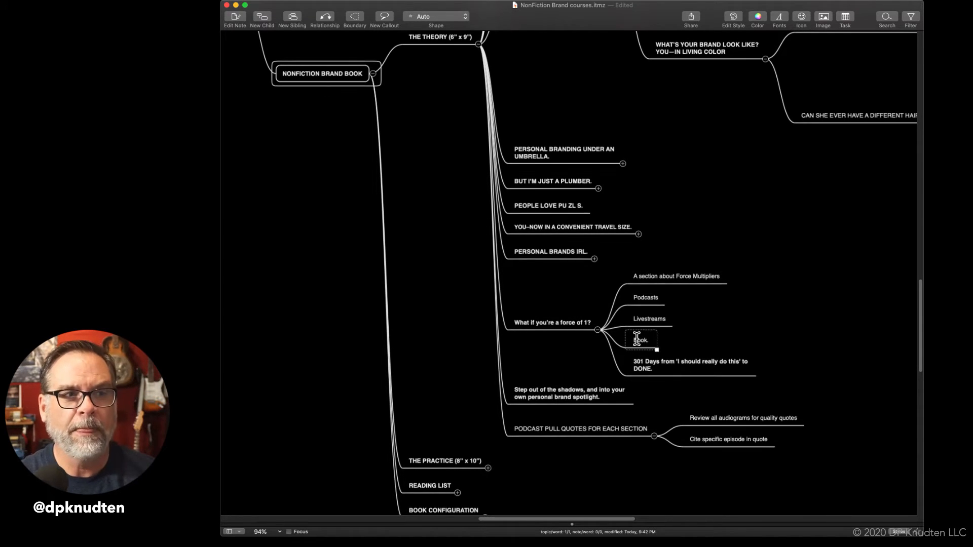
drag(648, 366, 648, 343)
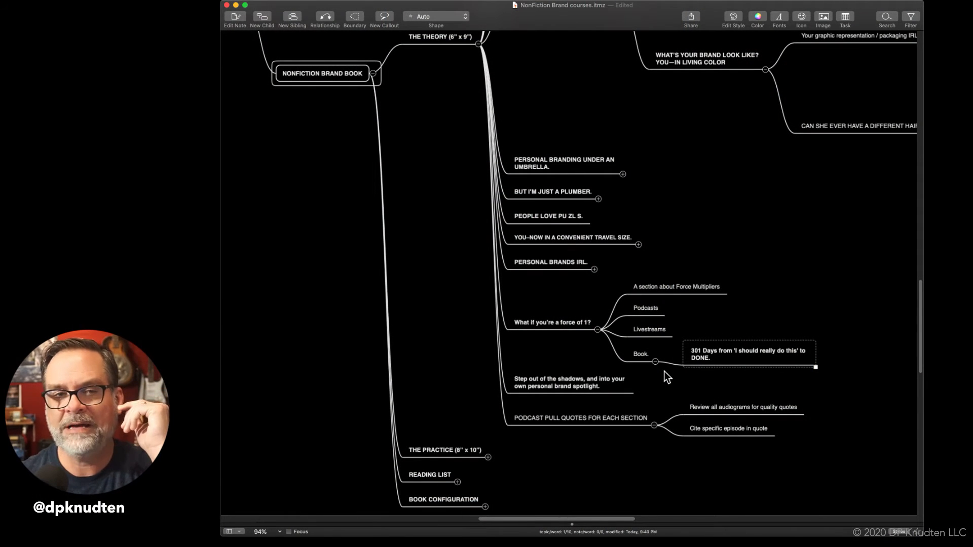
Step: Switch to Scrivener and review the opening text of the "301 Days", "Up close and personal." and "Brand vs. Commodity." documents
key(super+Tab)
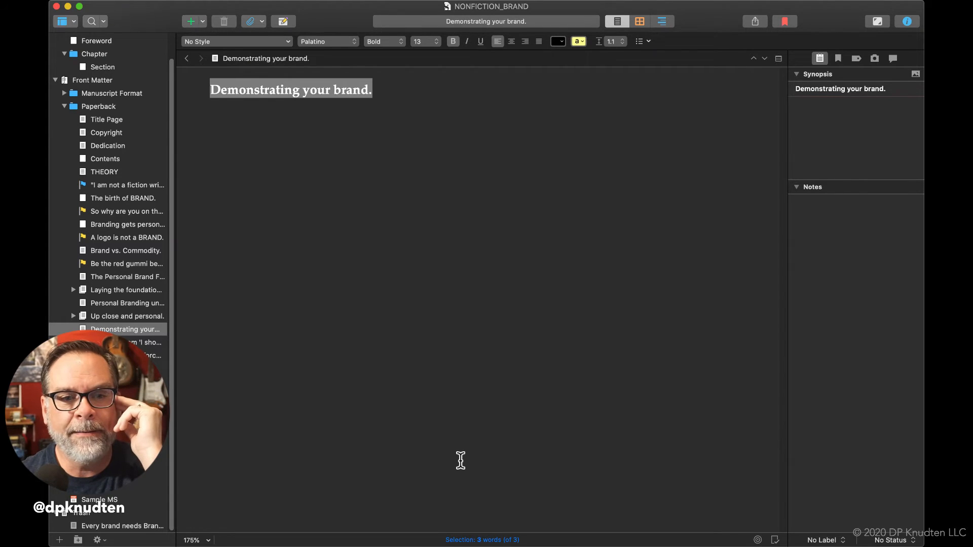
click(140, 343)
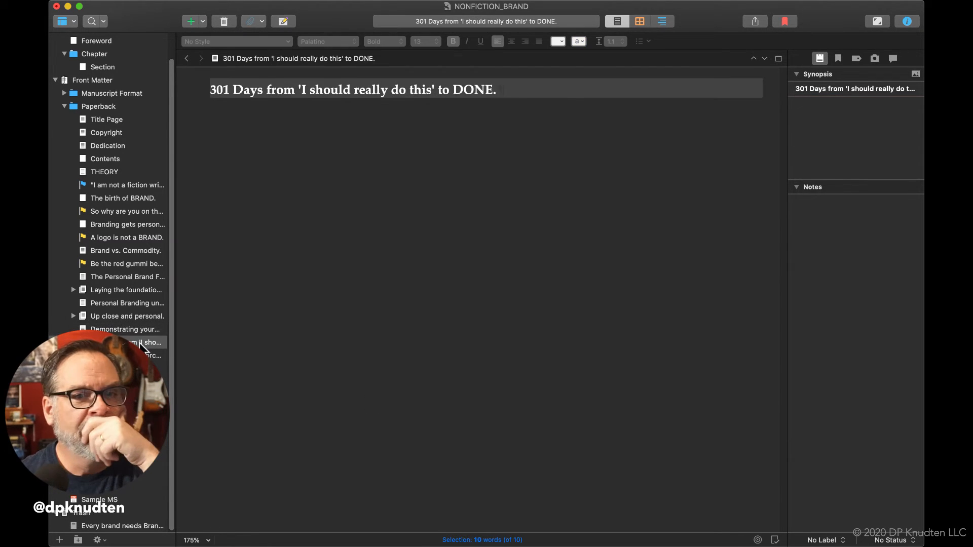
click(134, 316)
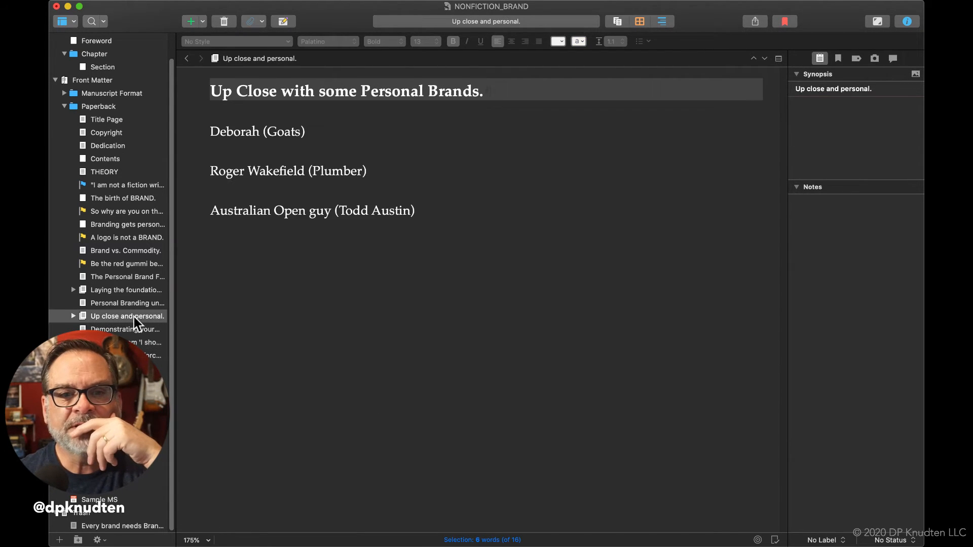
click(136, 287)
click(138, 255)
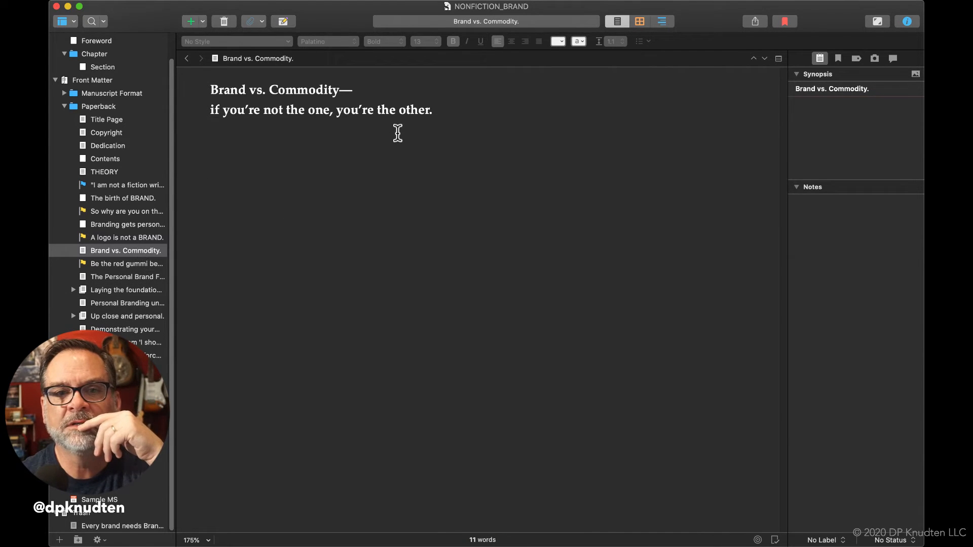
click(398, 133)
drag(435, 112, 109, 97)
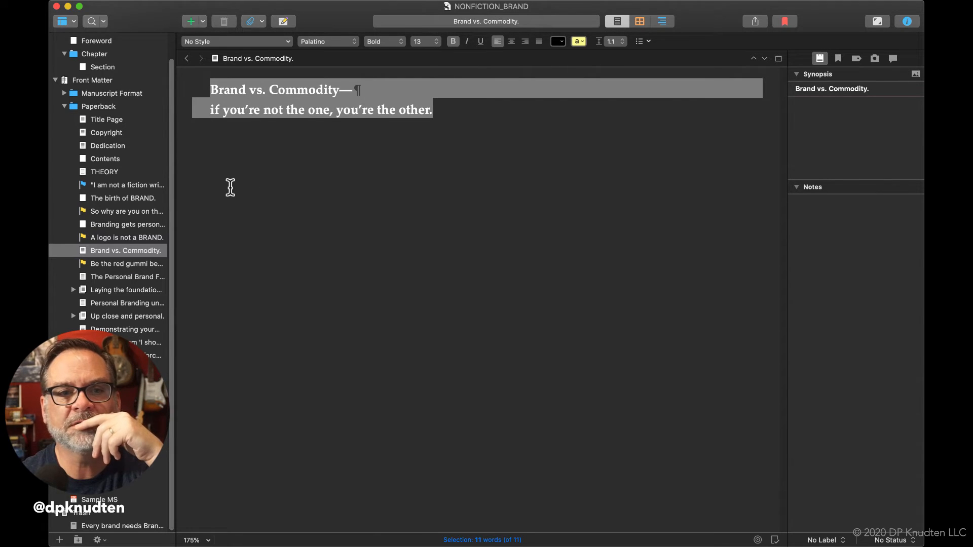
Step: Copy the title "Branding gets personal." into that document's empty text as its first line and make it bold
click(125, 229)
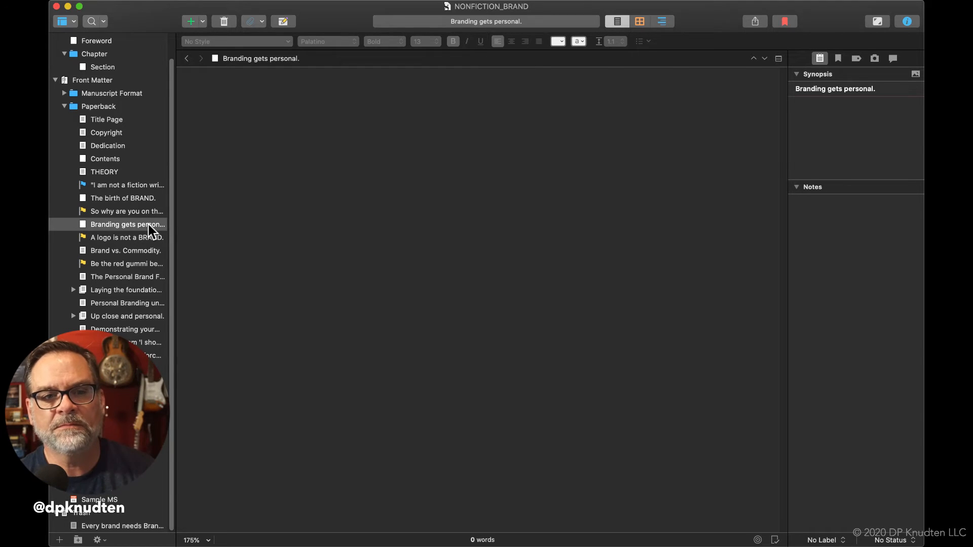
double_click(148, 224)
triple_click(148, 224)
key(super+c)
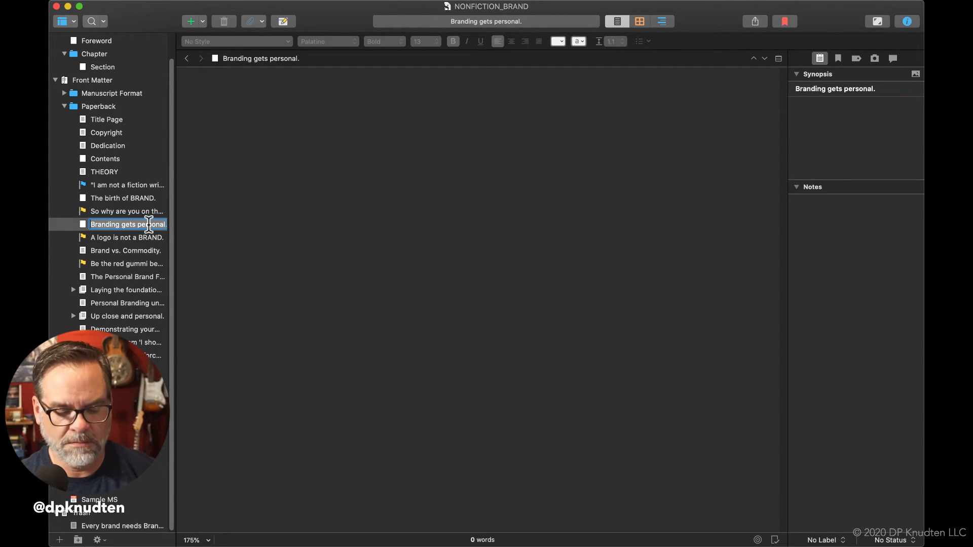
click(289, 111)
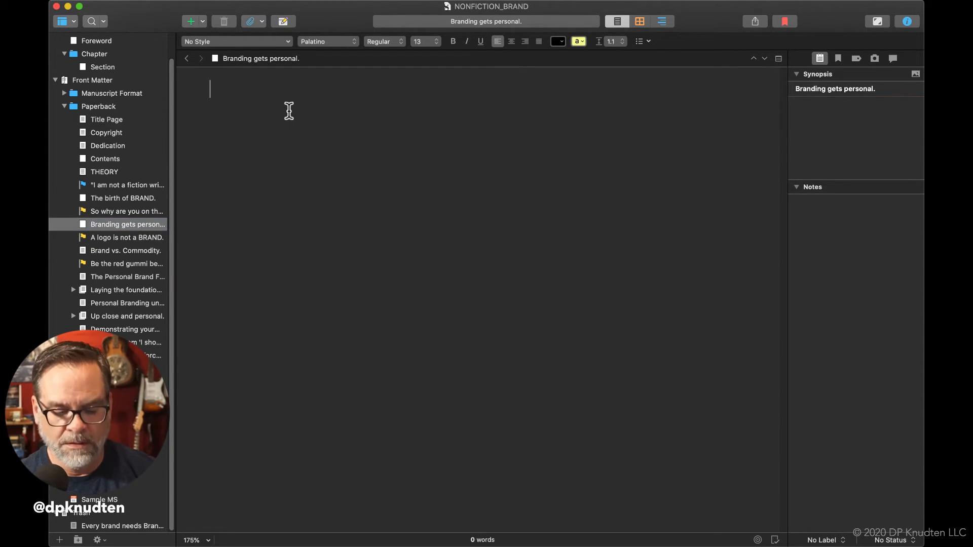
key(super+v)
triple_click(287, 94)
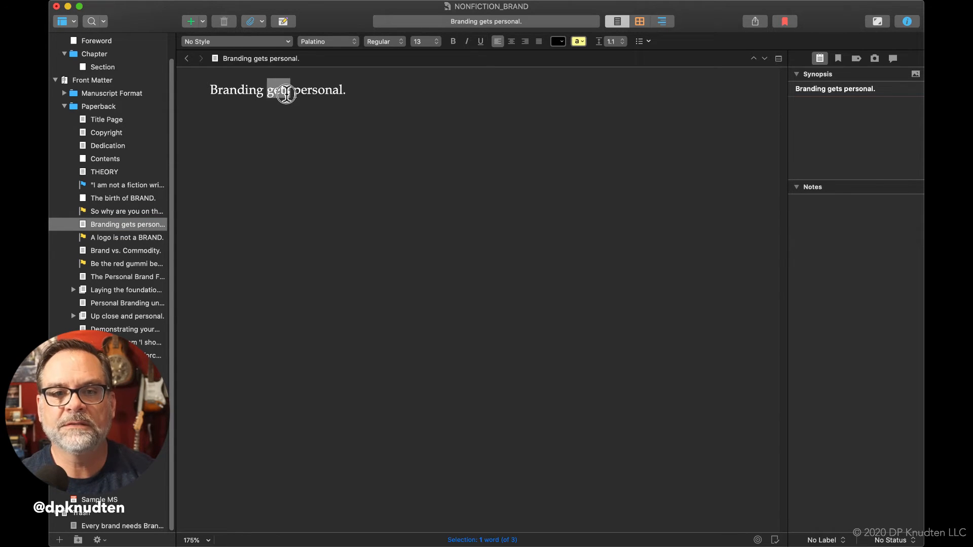
key(super+b)
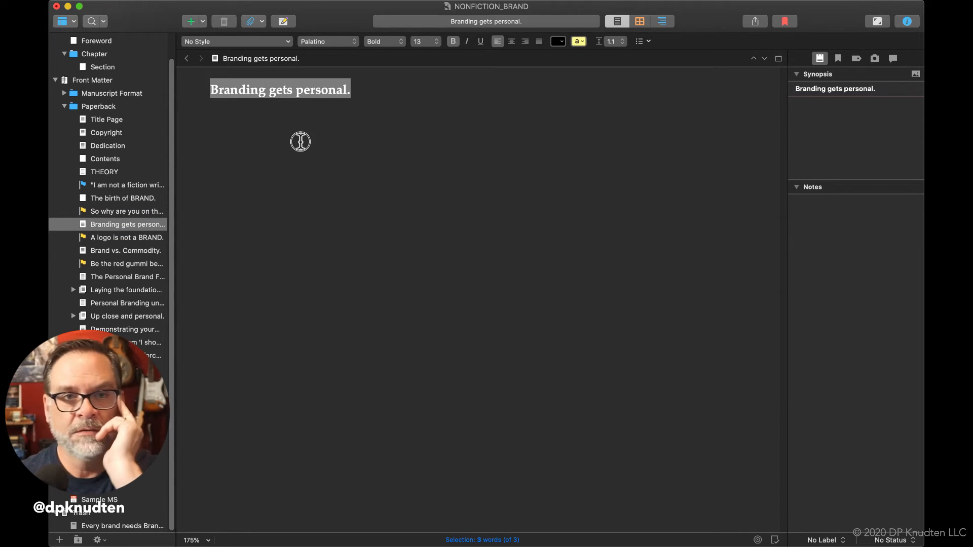
click(300, 141)
Step: Copy the title "The birth of BRAND." into that document's empty text as its first line
click(147, 199)
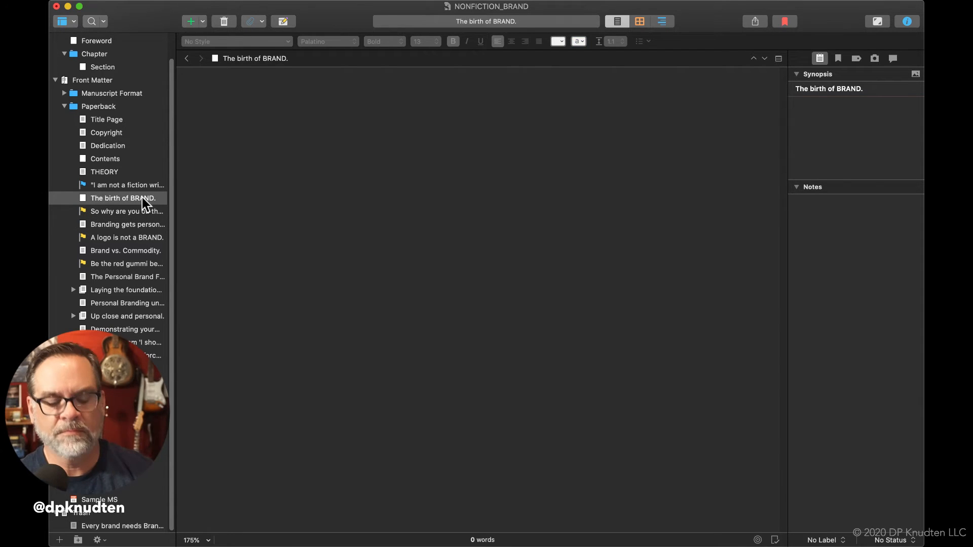
click(143, 199)
key(super+c)
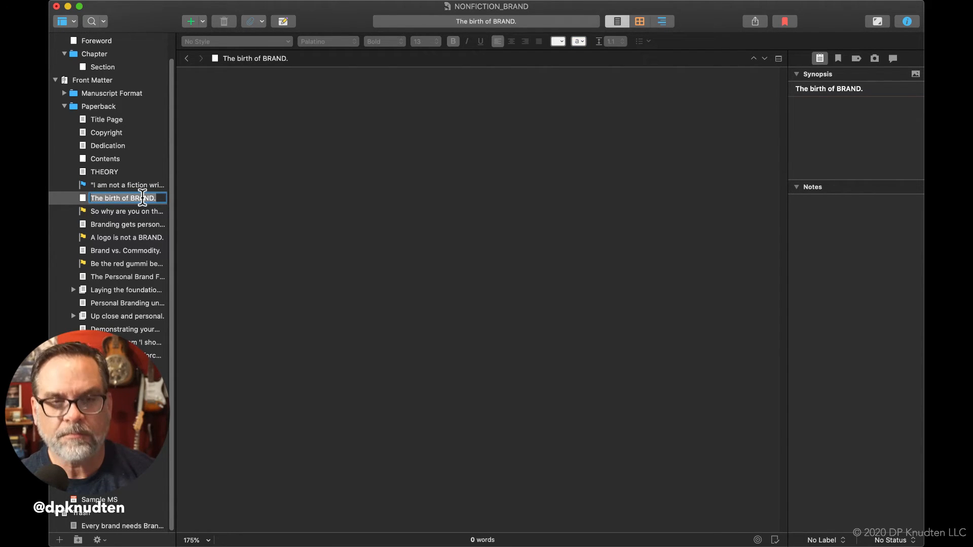
click(307, 104)
key(super+v)
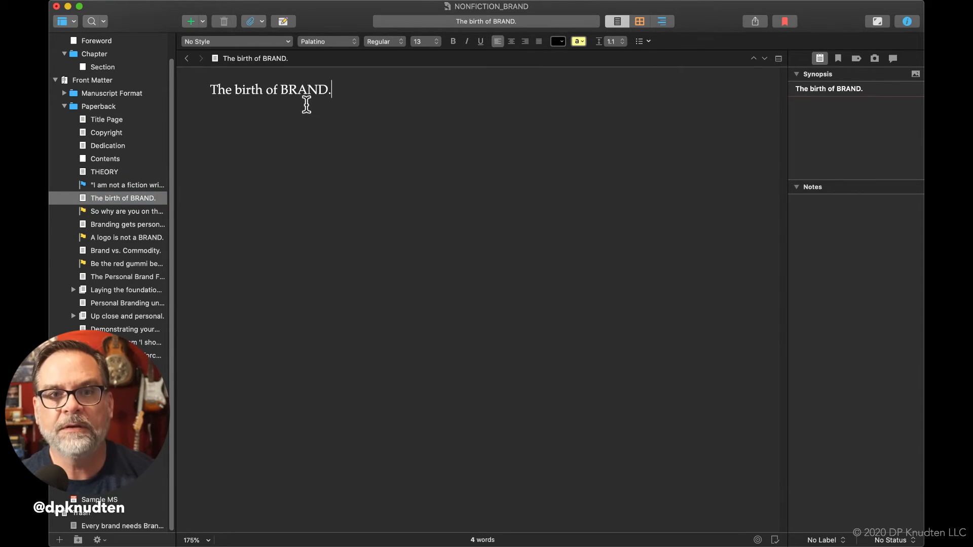
Step: Skim the "So why are you on the cover?" chapter and look at the "Laying the foundation for your NonFiction Brand." document
click(156, 213)
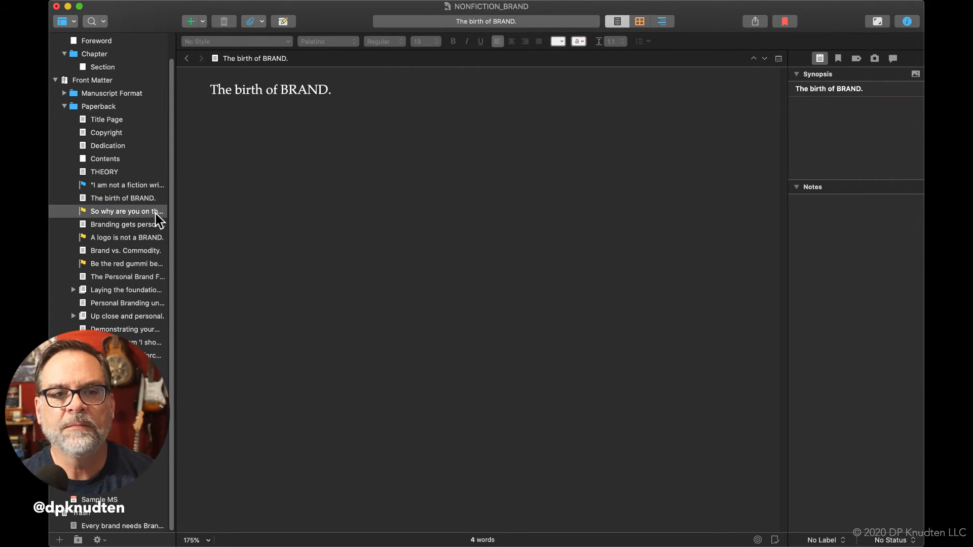
click(149, 229)
click(146, 214)
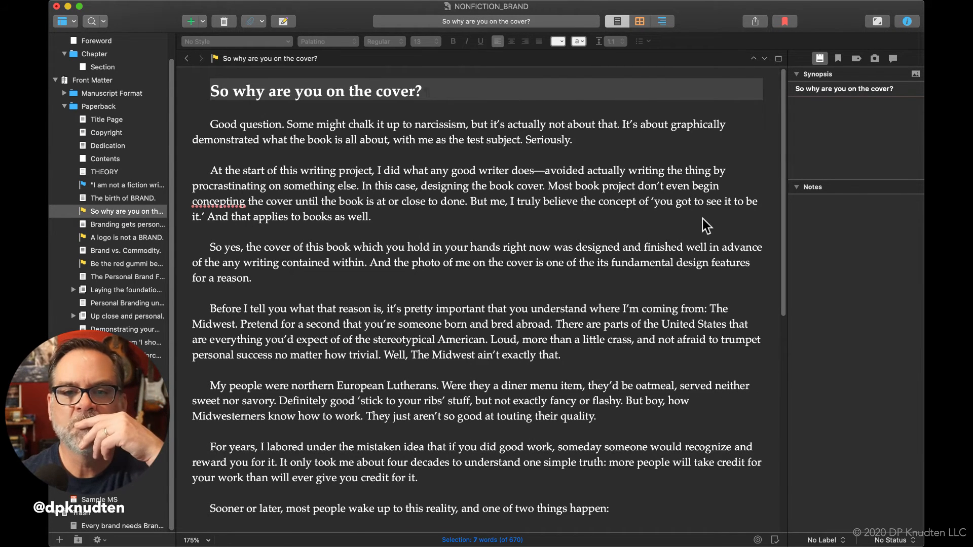
scroll(585, 316, down, 5)
scroll(584, 316, down, 9)
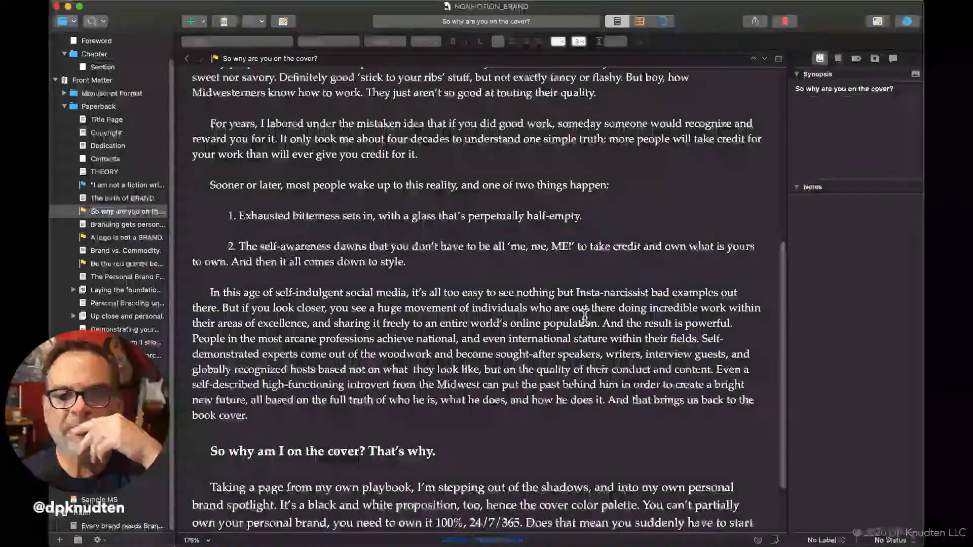
key(super+Up)
click(120, 290)
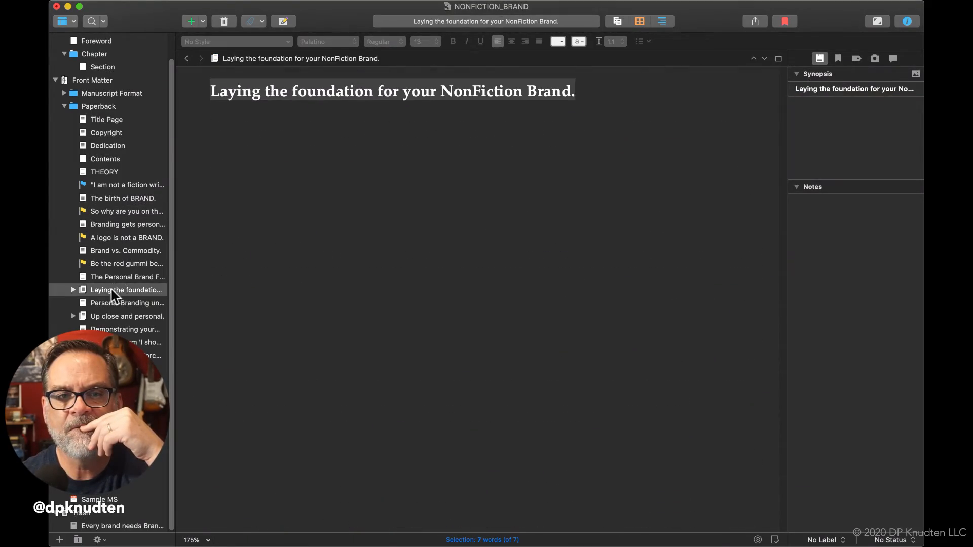
Step: Add a document titled "EXECUTION" after THEORY, move it farther down the binder, and place the cursor in its empty text
click(96, 174)
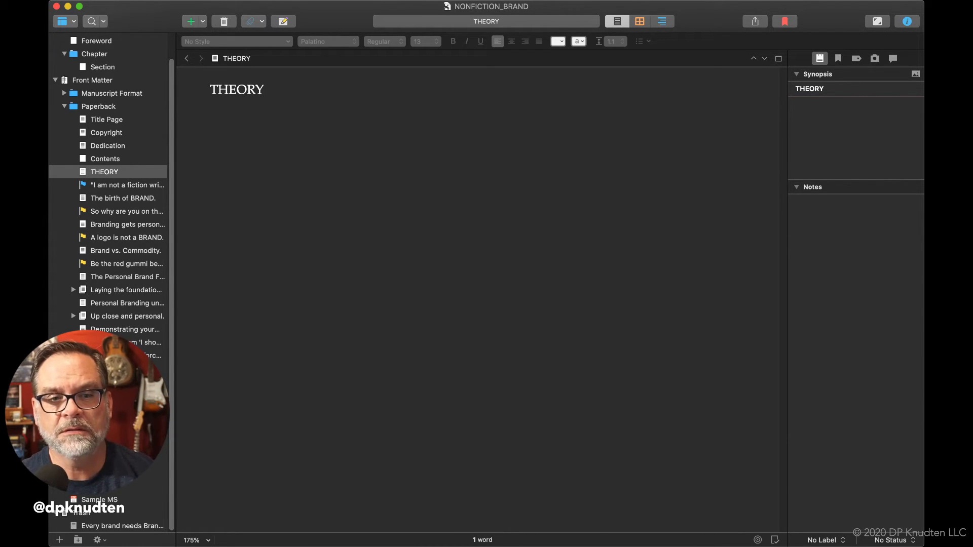
click(60, 539)
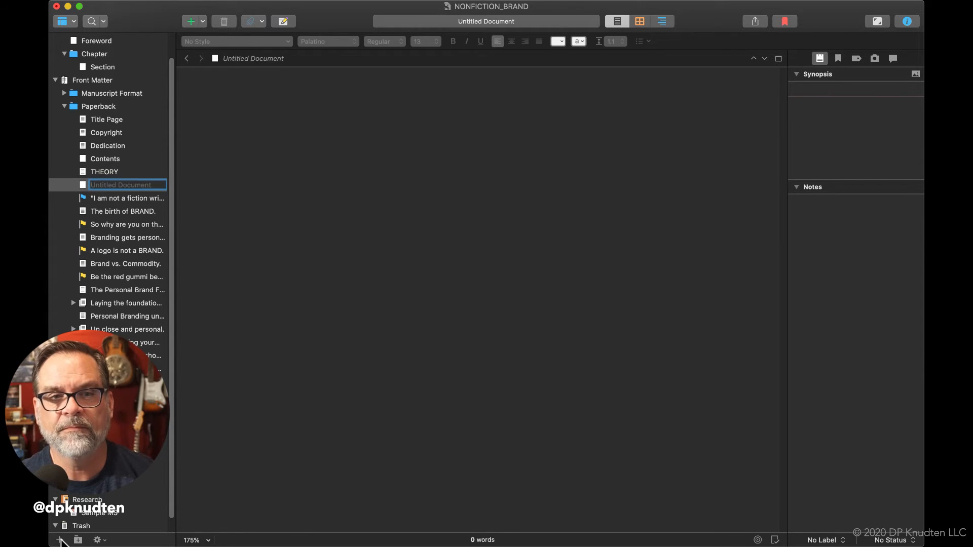
text(EXEC)
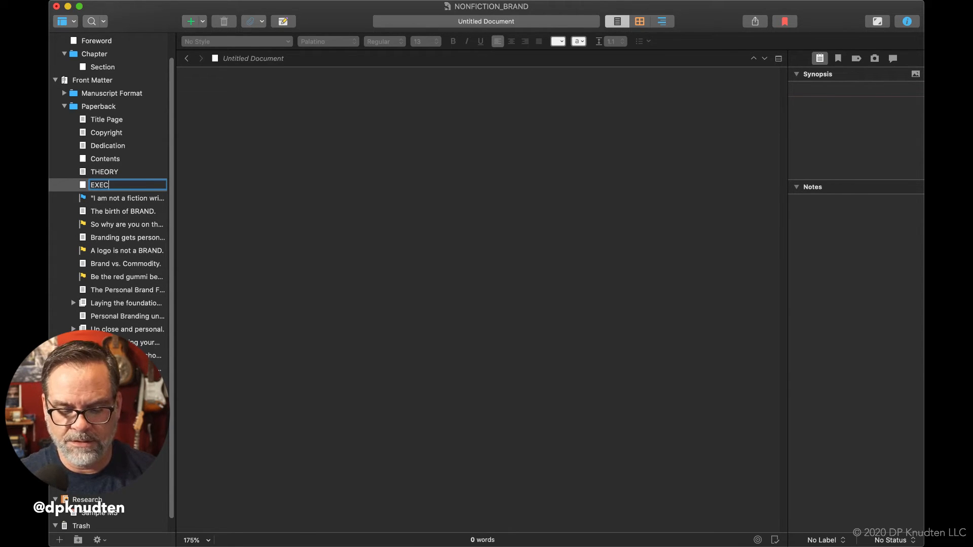
text(UTION)
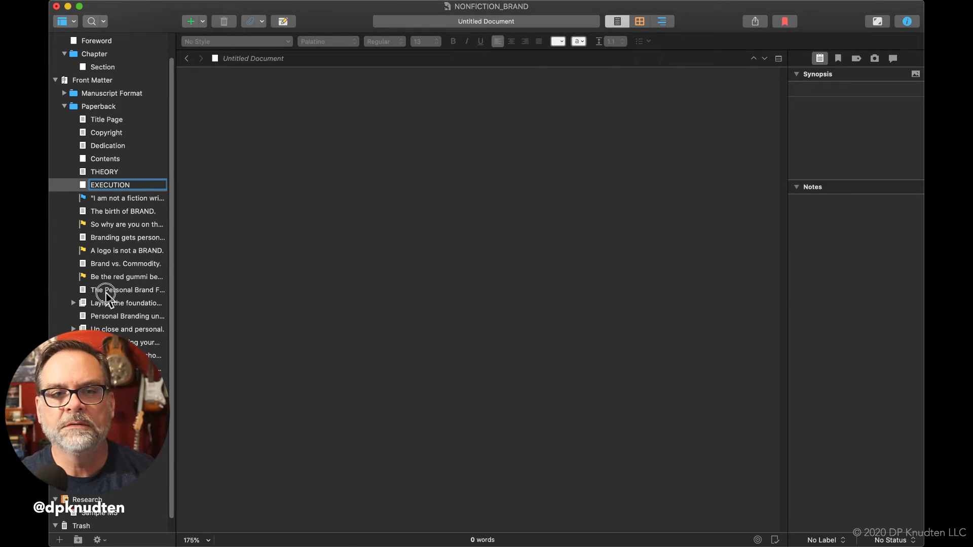
click(104, 291)
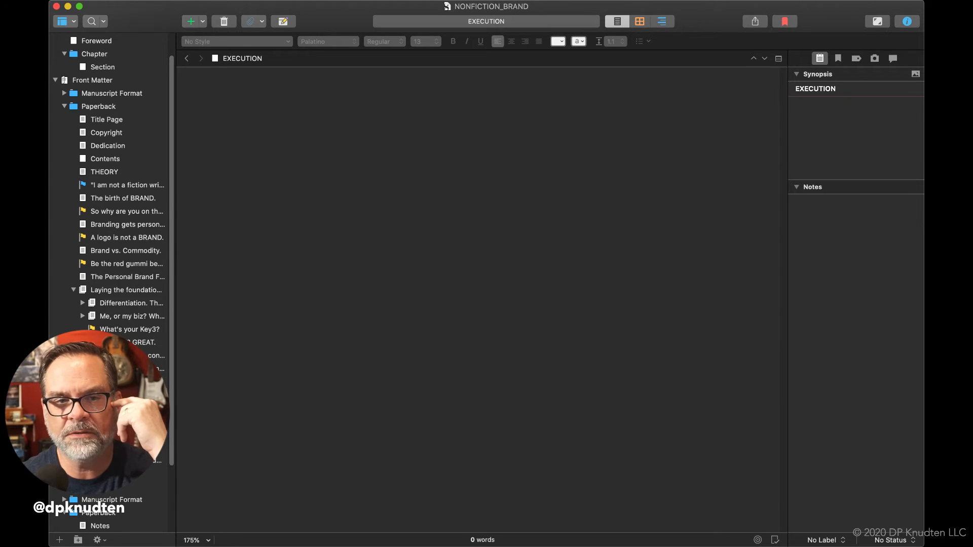
click(280, 297)
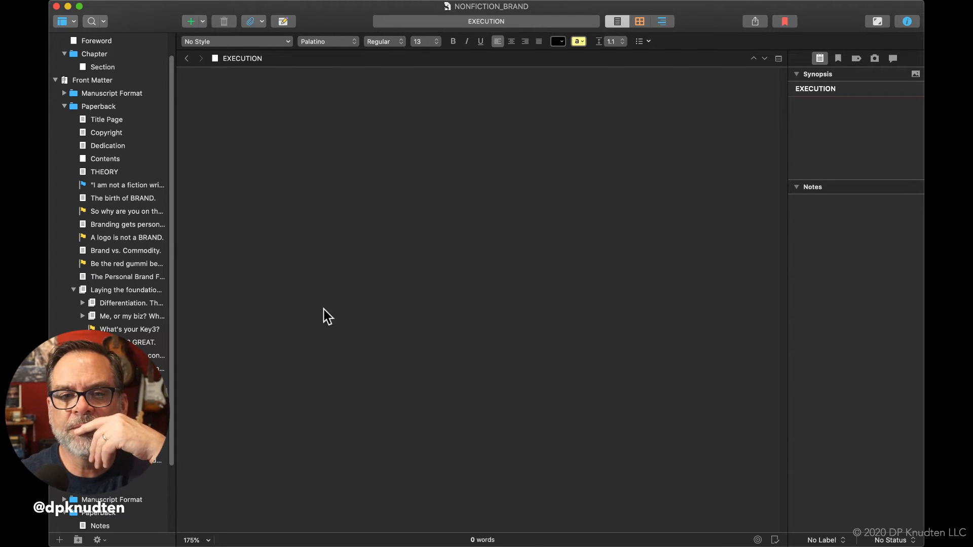
Step: Open the NVN202003_PPM_Editing_d1_4.10.2020 document in Pages and skim through its page thumbnails and page 39
click(306, 304)
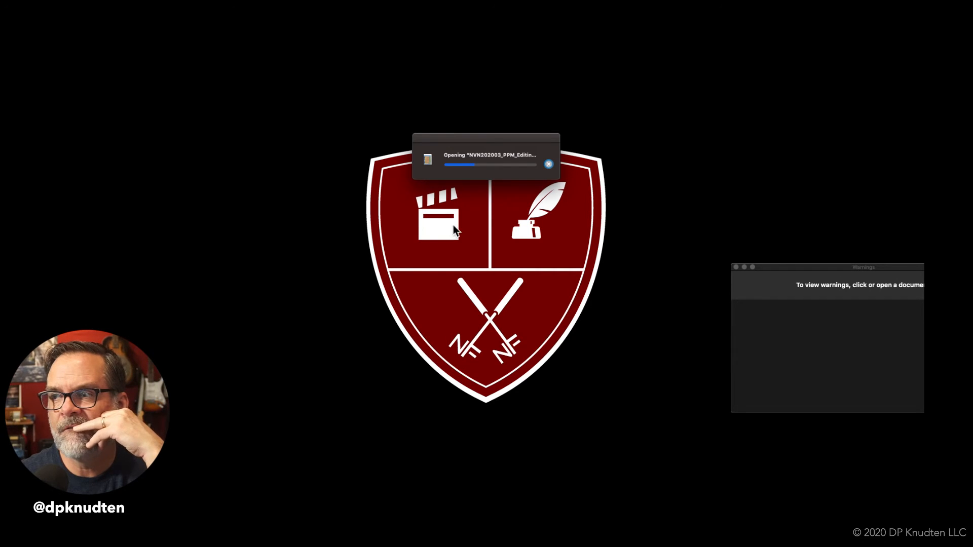
drag(804, 271, 658, 181)
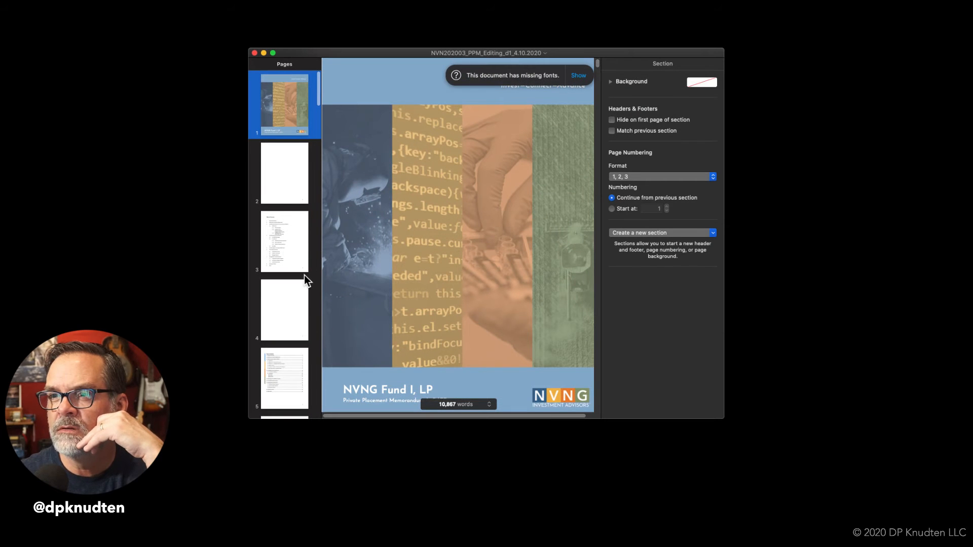
scroll(304, 275, down, 20)
click(304, 275)
scroll(304, 275, down, 20)
click(293, 276)
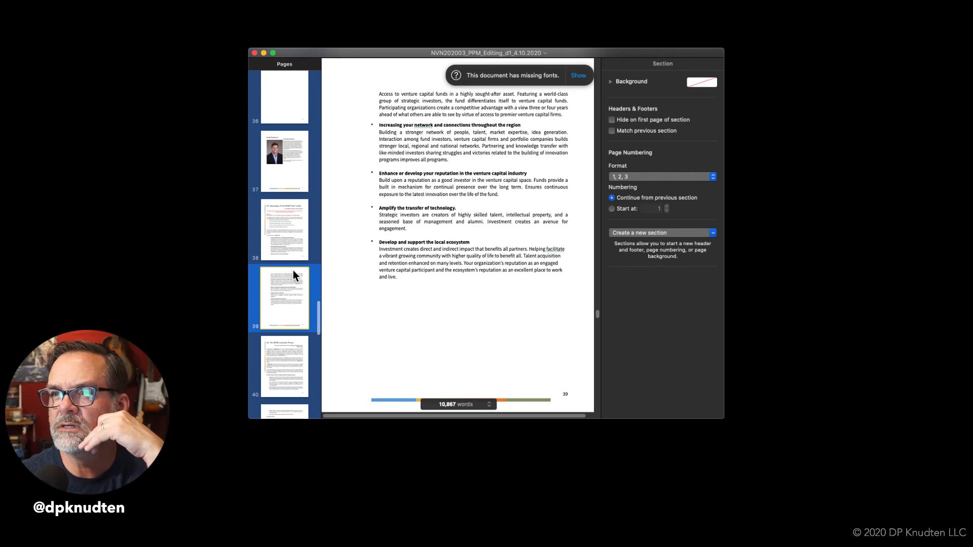
scroll(294, 273, down, 7)
scroll(293, 271, up, 10)
scroll(293, 270, up, 6)
click(292, 273)
scroll(293, 270, down, 15)
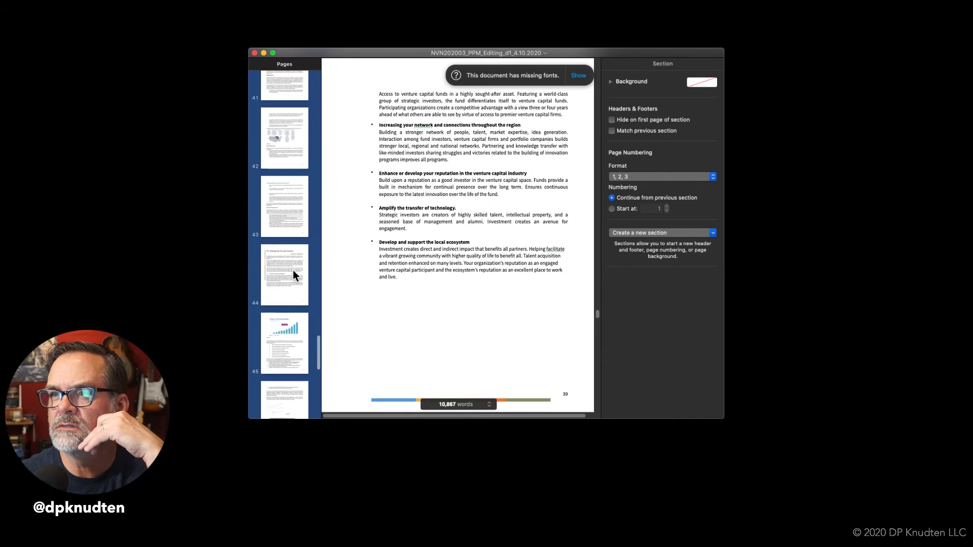
click(431, 380)
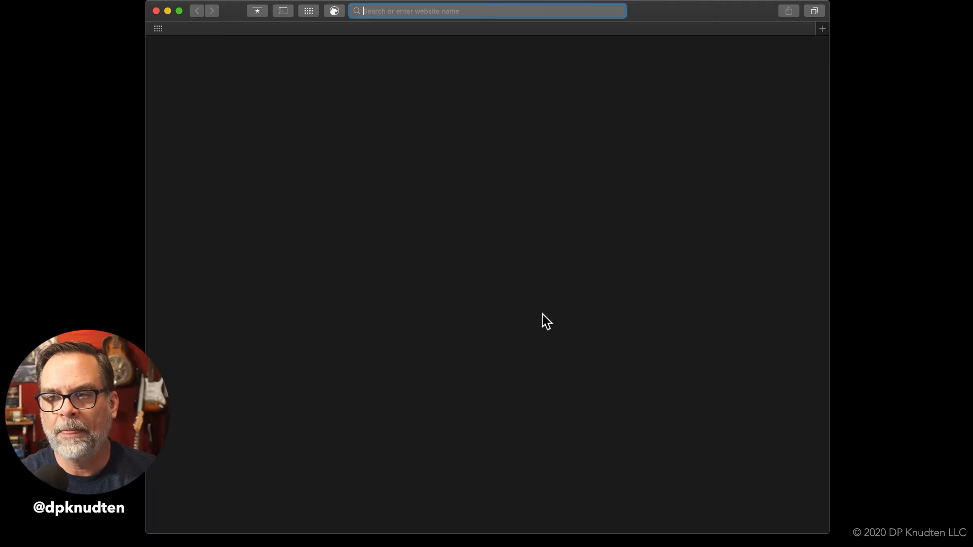
Step: Switch to Safari and try to find quotations by searching for "walt disney quotes"
text(walt disney world)
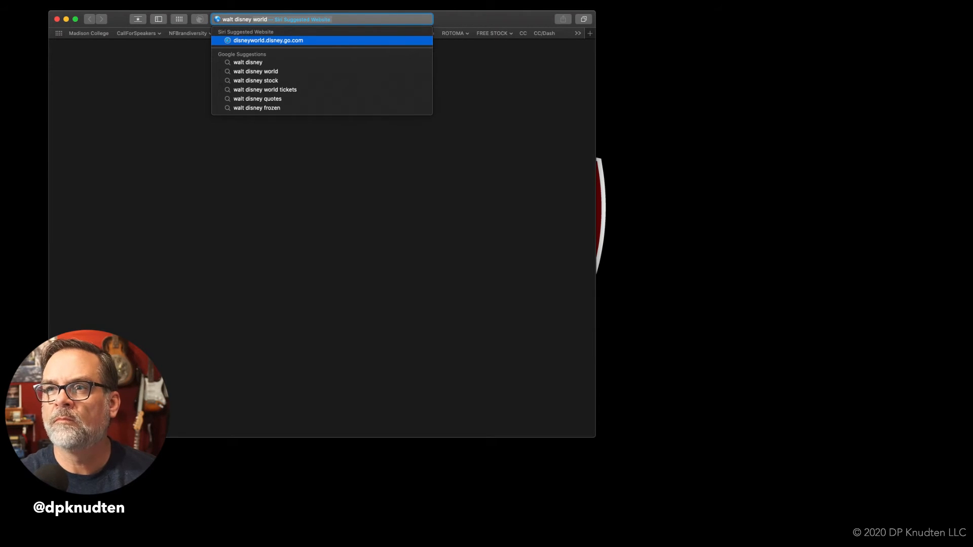
key(BackSpace)
key(BackSpace)
key(BackSpace)
key(BackSpace)
key(BackSpace)
text(quotes)
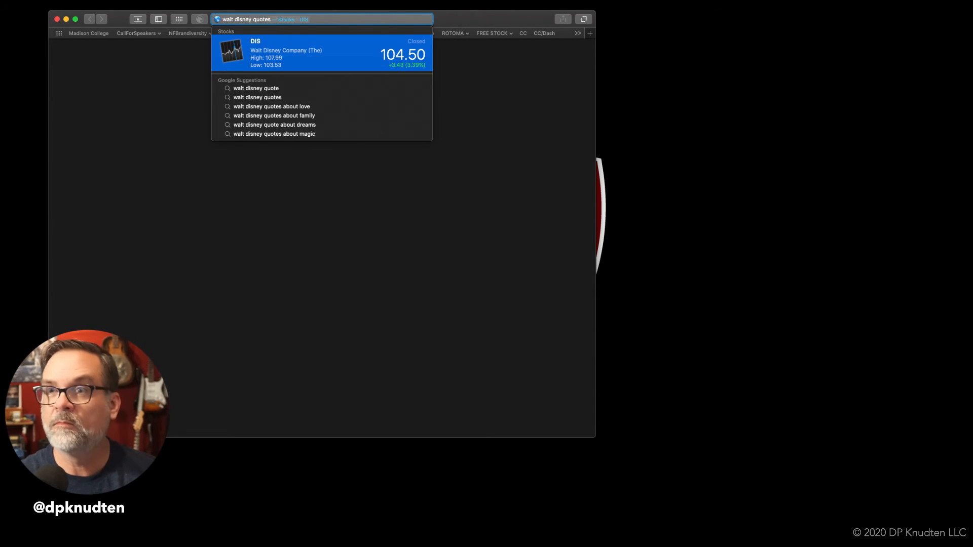
key(Return)
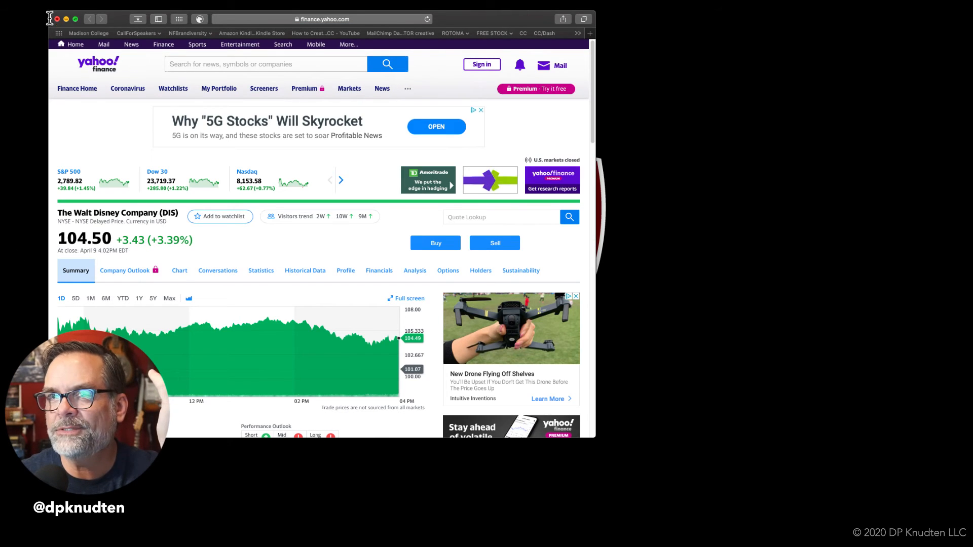
scroll(120, 97, down, 10)
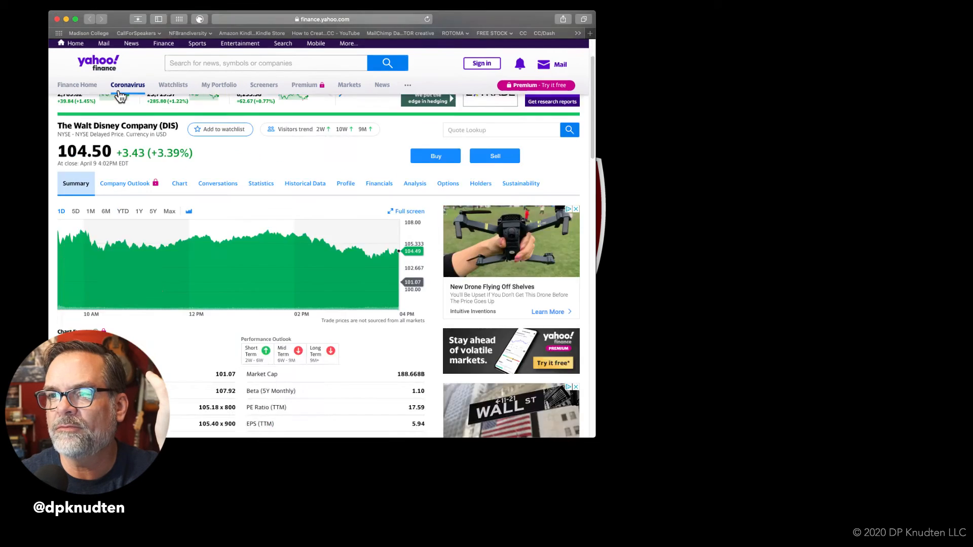
scroll(120, 96, up, 10)
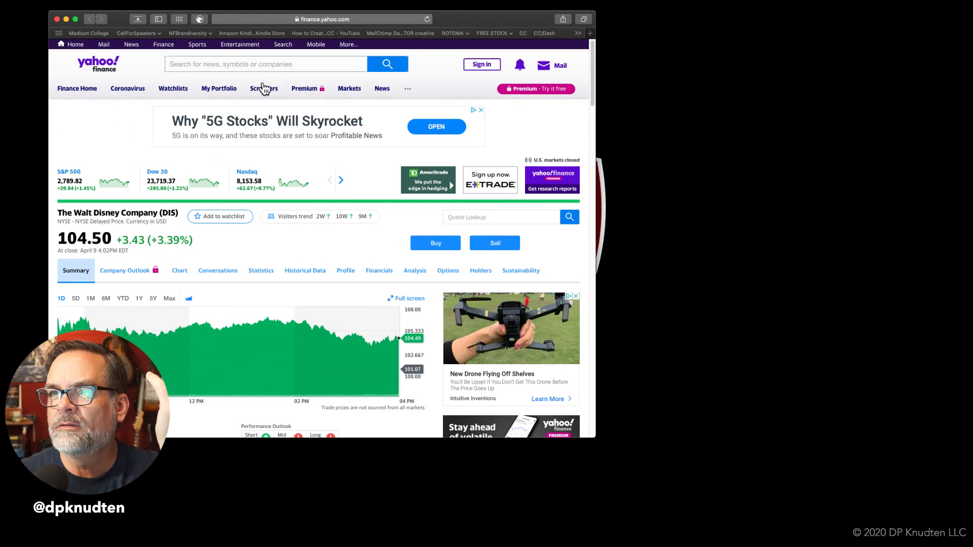
Step: Search Google for "walt disney quotation"
click(257, 20)
text(walt)
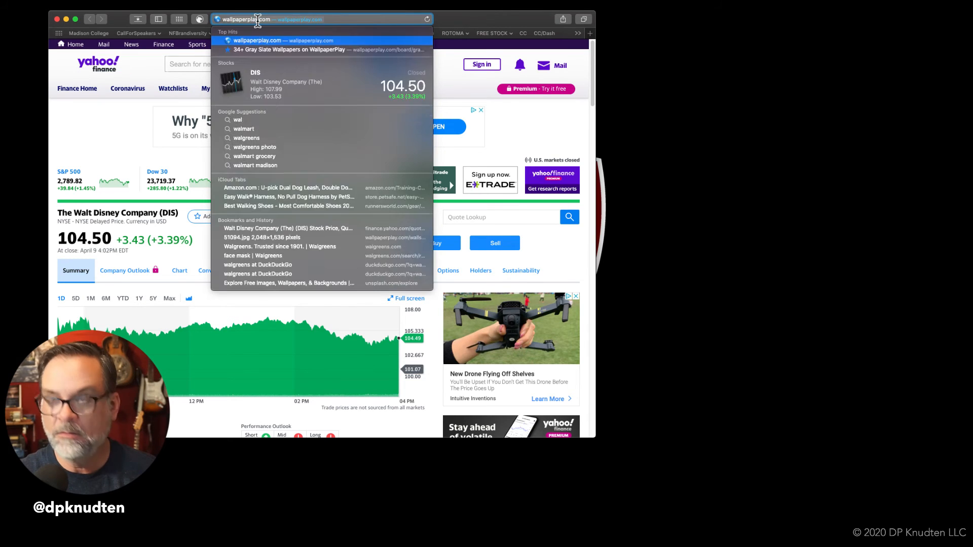
text( disney g)
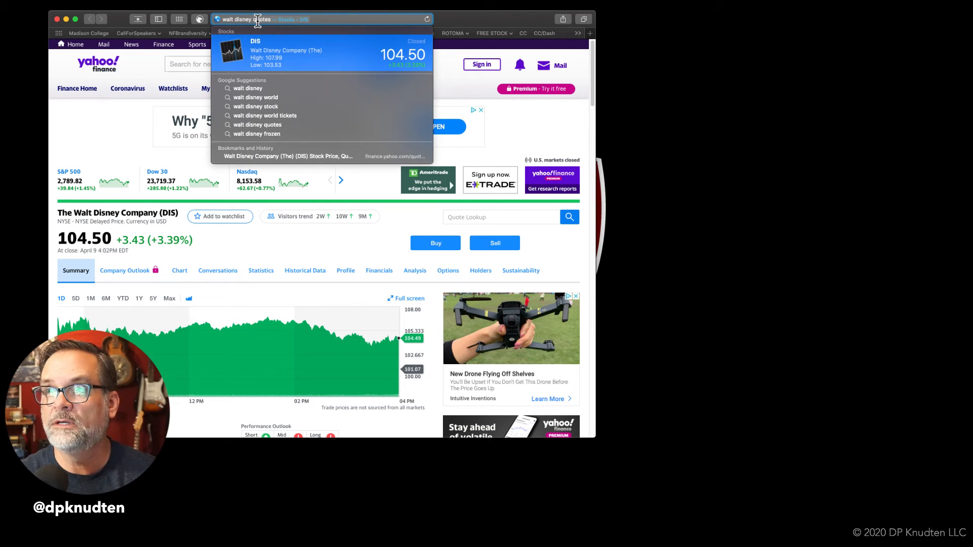
key(BackSpace)
text(q)
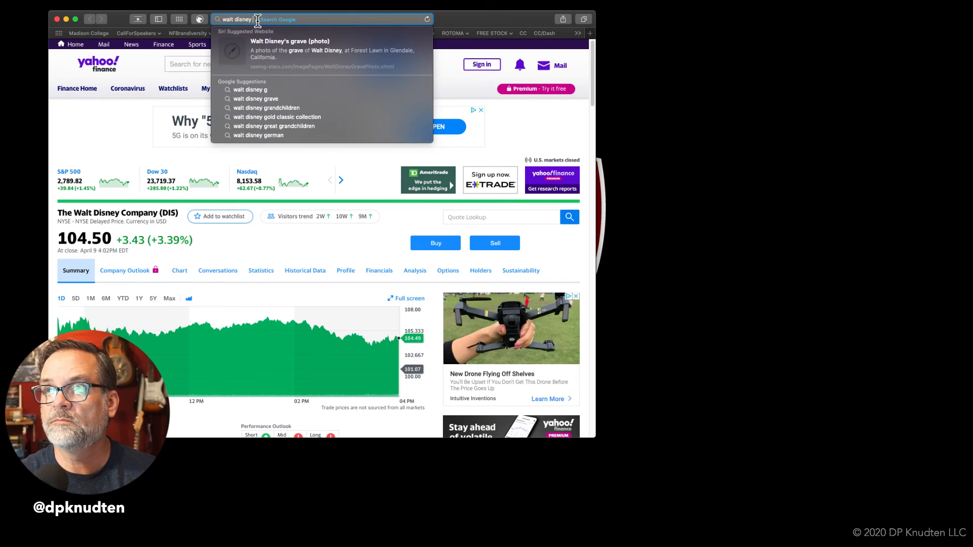
text(uotation)
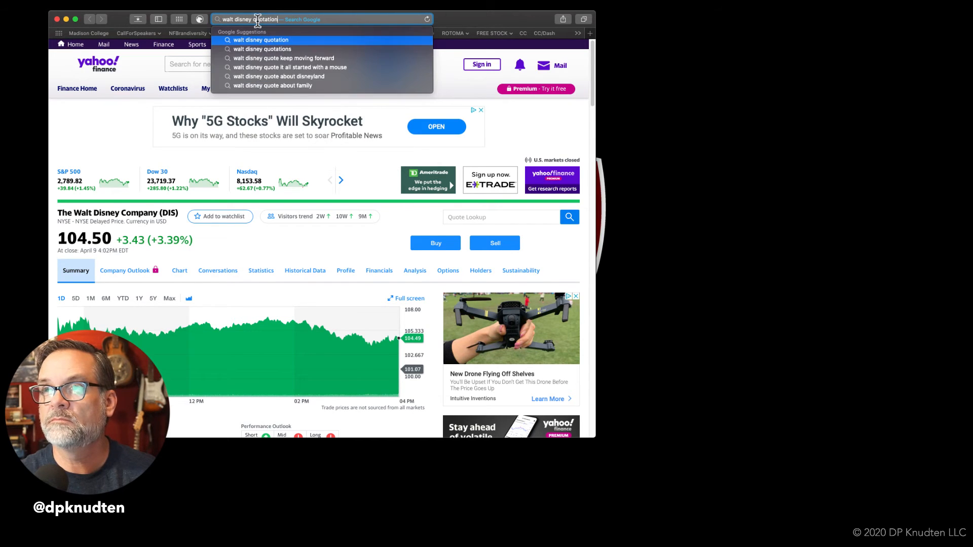
key(Return)
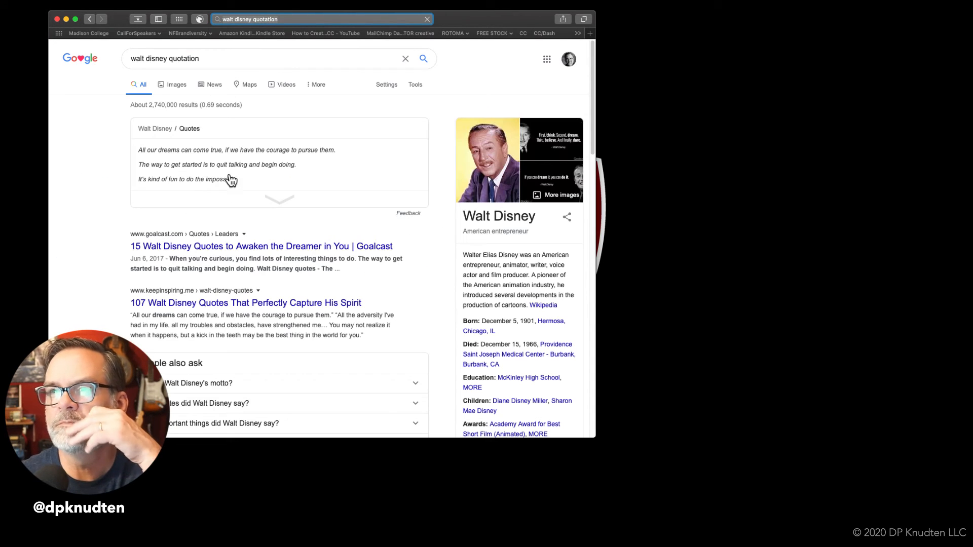
Step: Open Goalcast's "15 Walt Disney Quotes" article and copy the quote "The way to get started is to quit talking and begin doing."
click(239, 246)
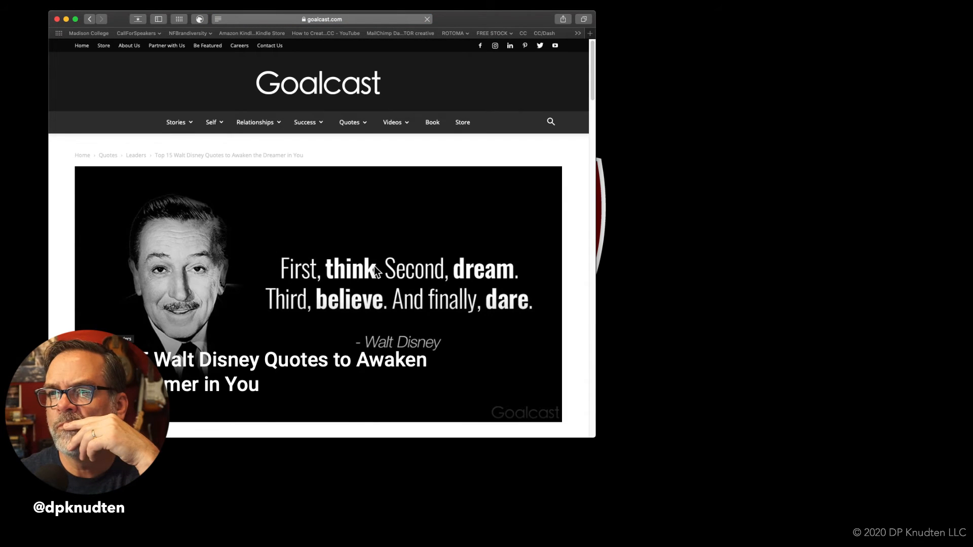
scroll(184, 307, down, 10)
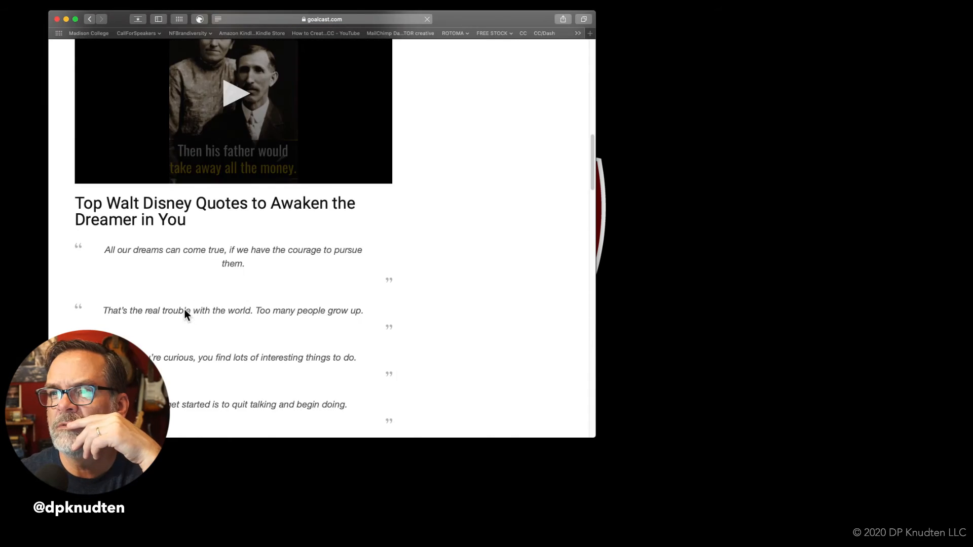
scroll(185, 311, down, 5)
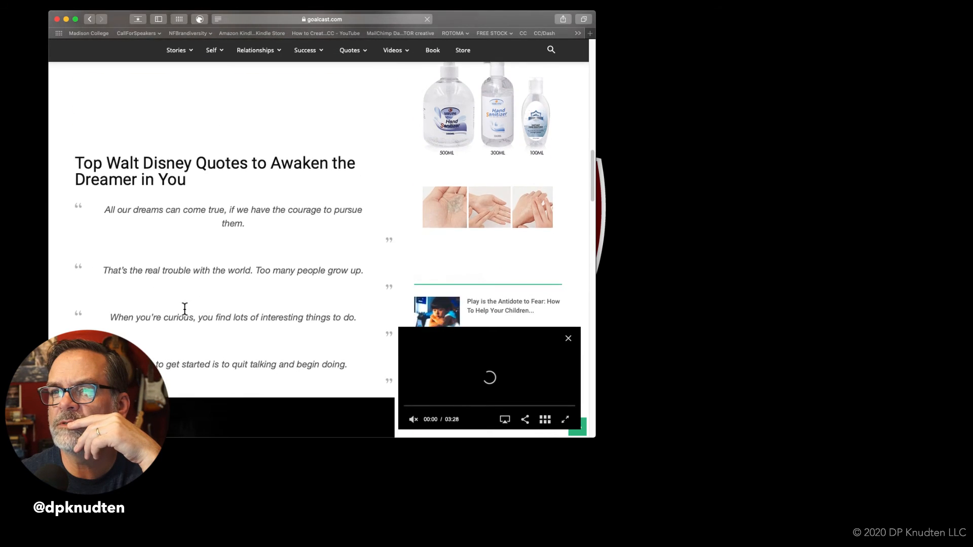
scroll(184, 318, down, 1)
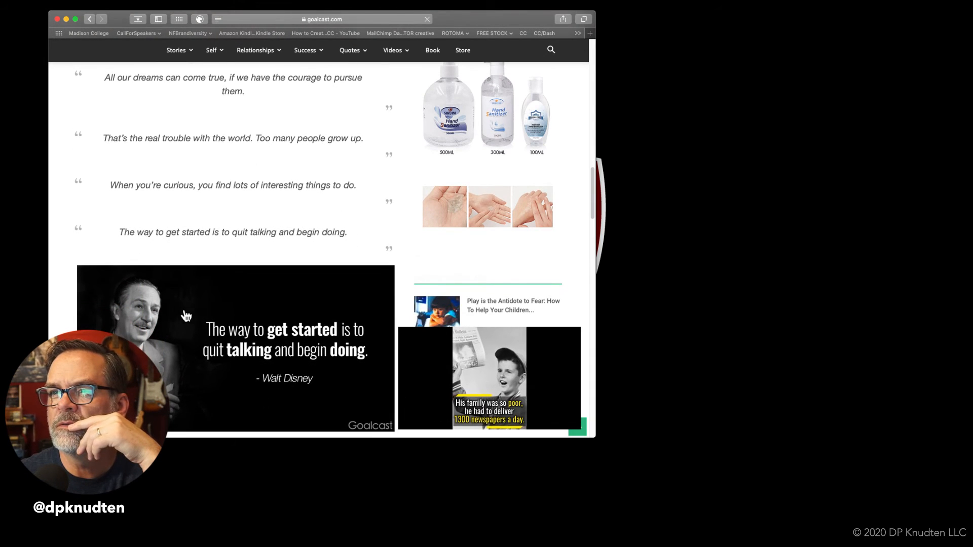
triple_click(189, 232)
key(super+c)
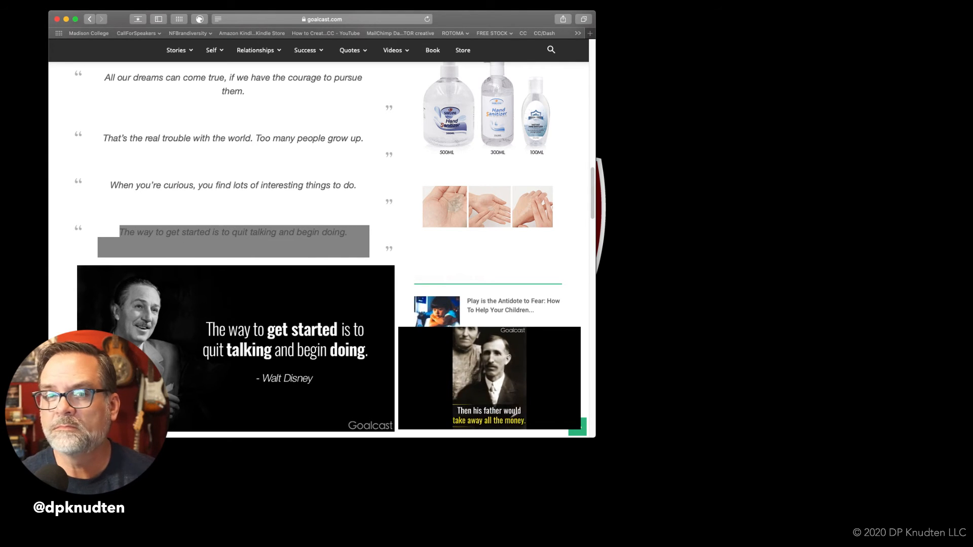
Step: Switch back to Scrivener, paste the copied quote into the EXECUTION document and set its font to Palatino
key(super+Tab)
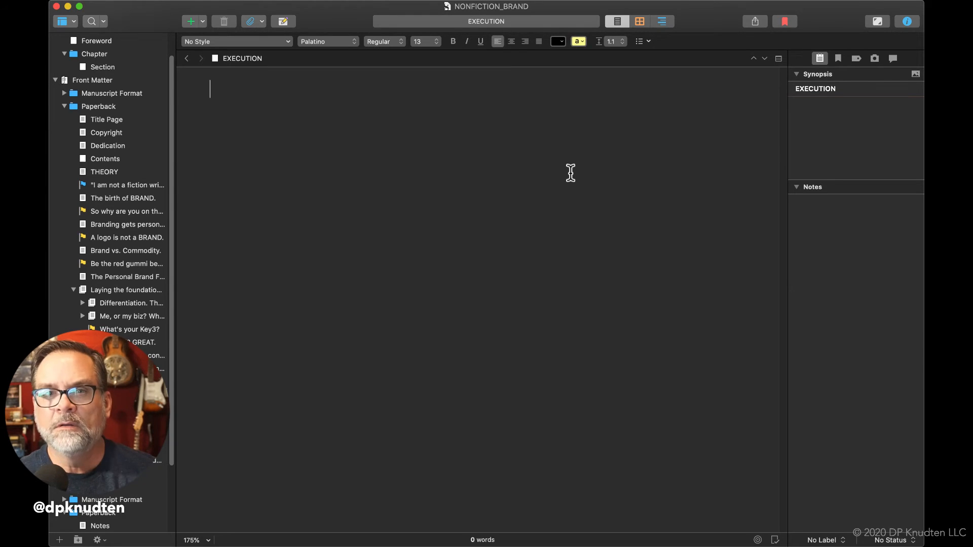
key(super+v)
triple_click(584, 96)
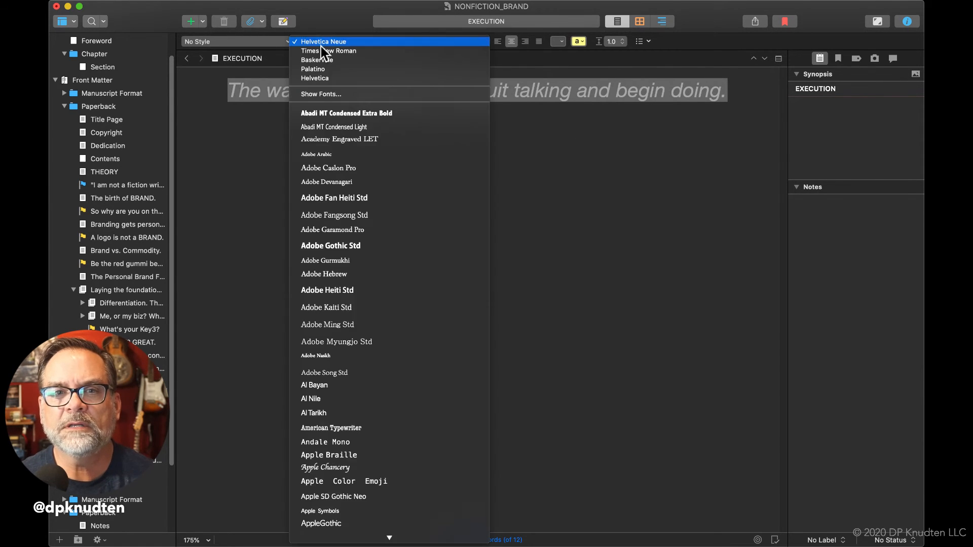
click(328, 44)
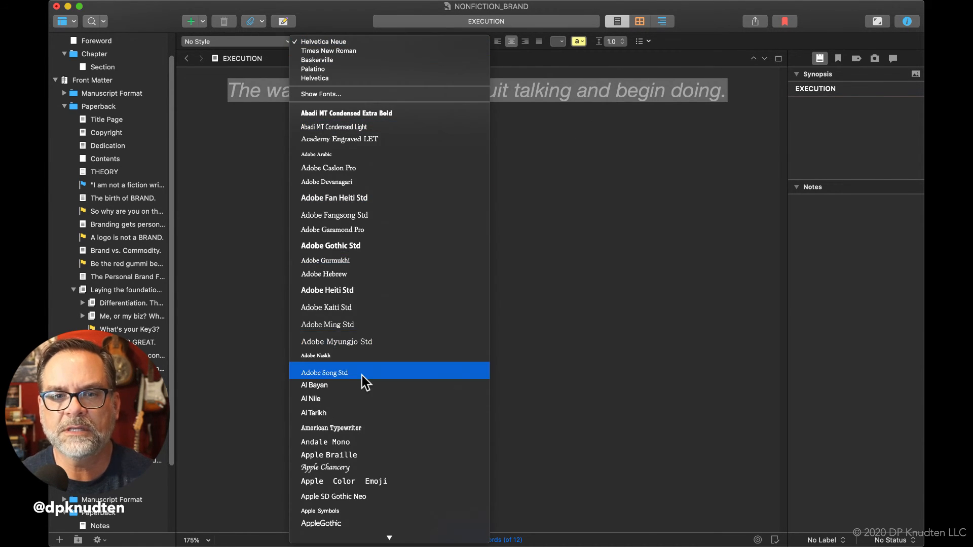
scroll(362, 376, down, 3)
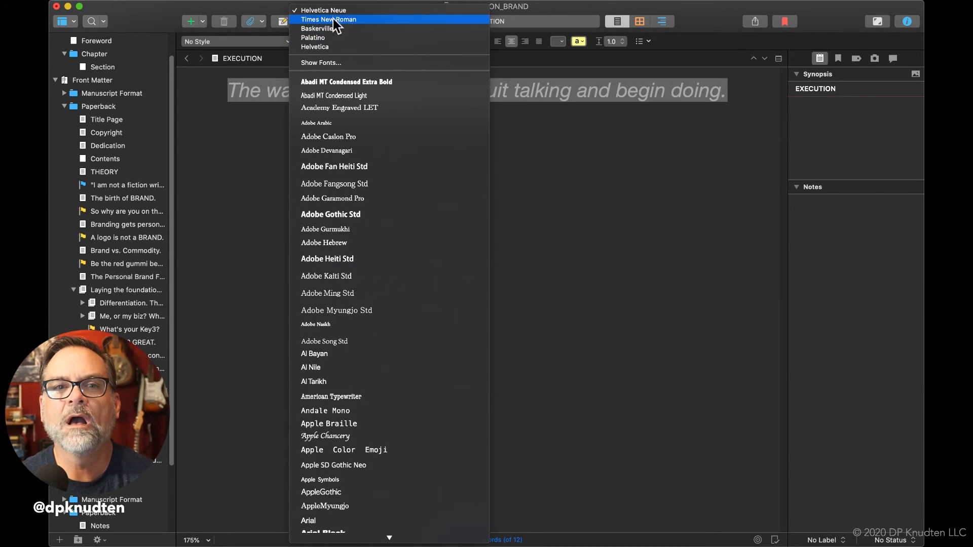
click(363, 38)
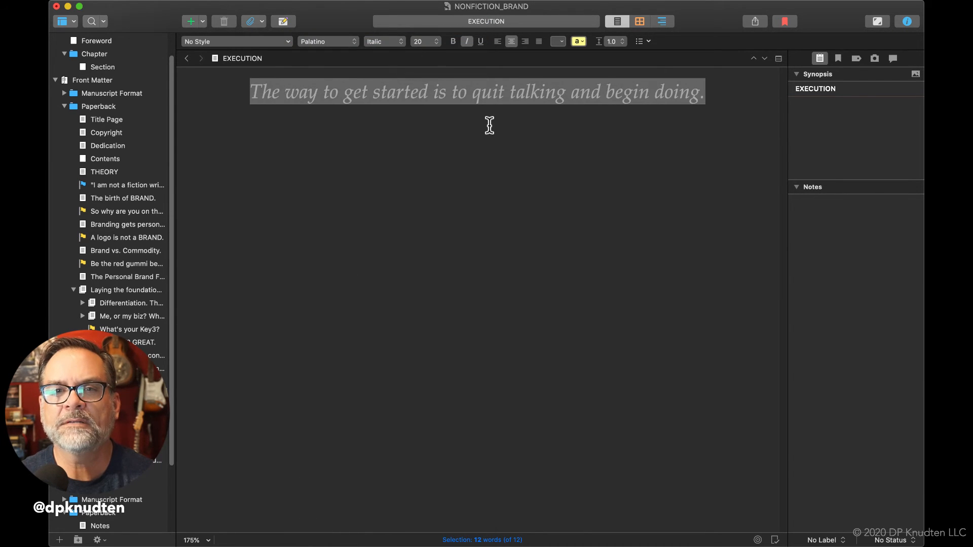
Step: Enclose the quote in quotation marks and add the attribution "- Walt Disney" on its own line below
click(241, 89)
text(")
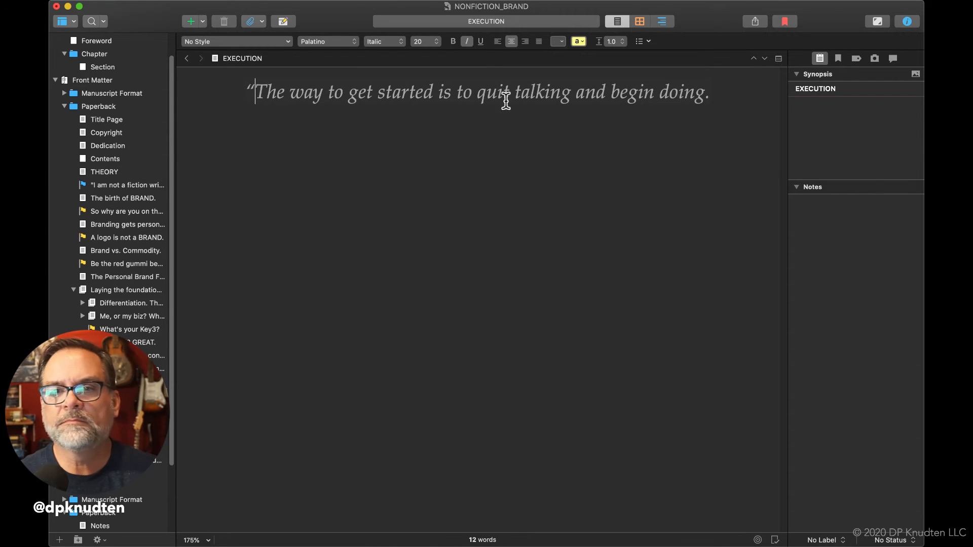
click(716, 93)
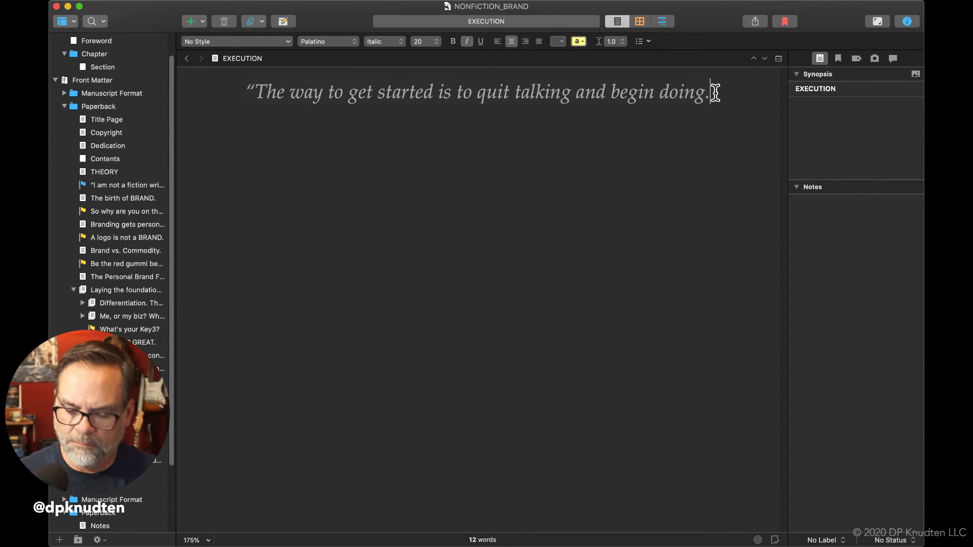
text(")
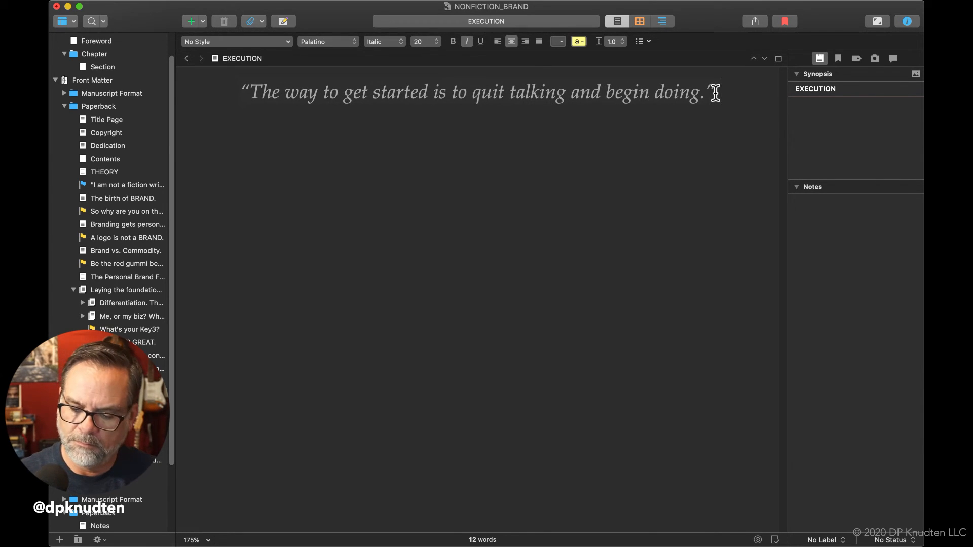
text( - Walt )
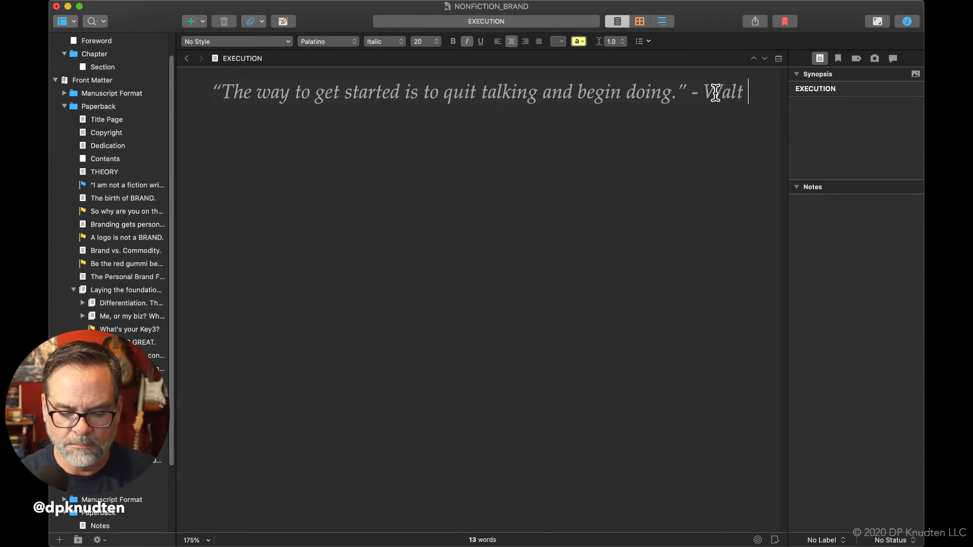
text(Disney)
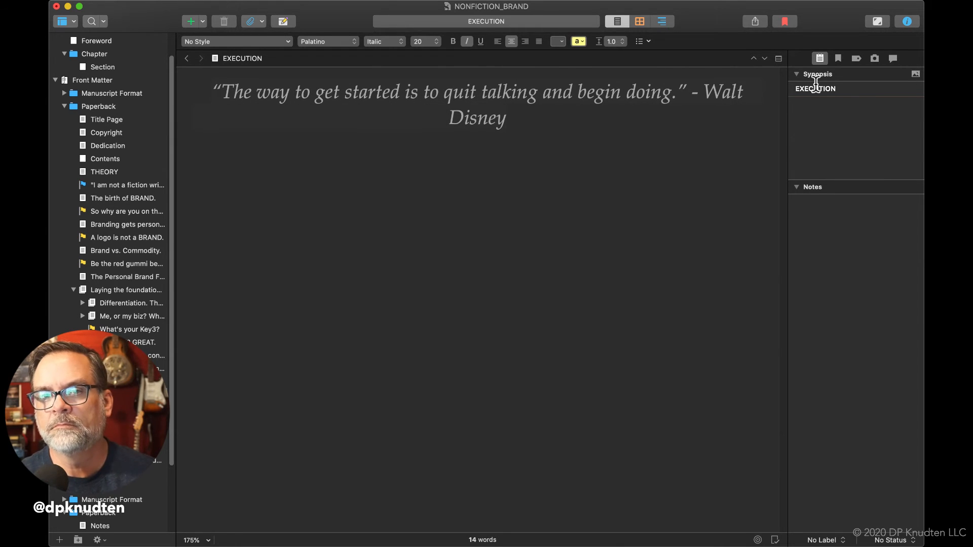
click(691, 92)
key(Return)
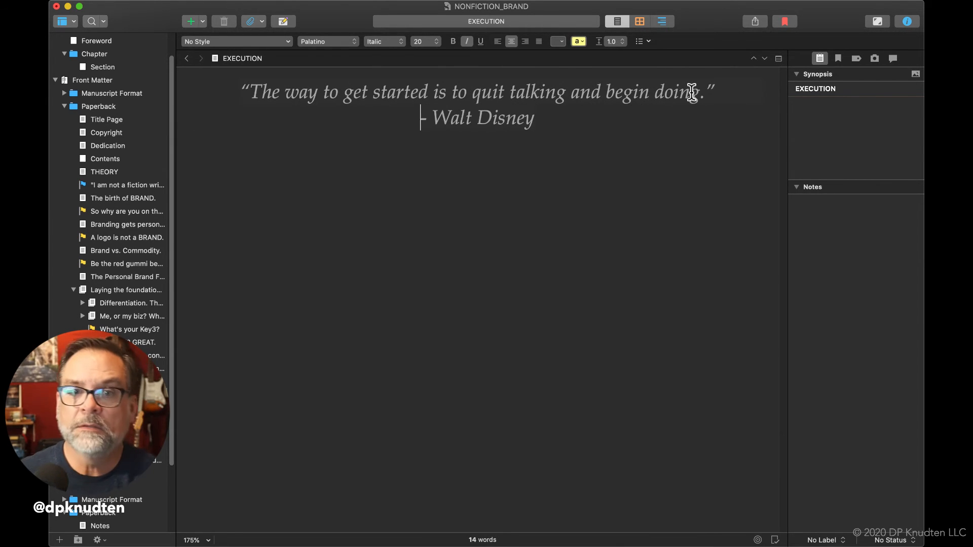
Step: Change the text colour of the whole quote and its attribution to white
drag(552, 122, 207, 61)
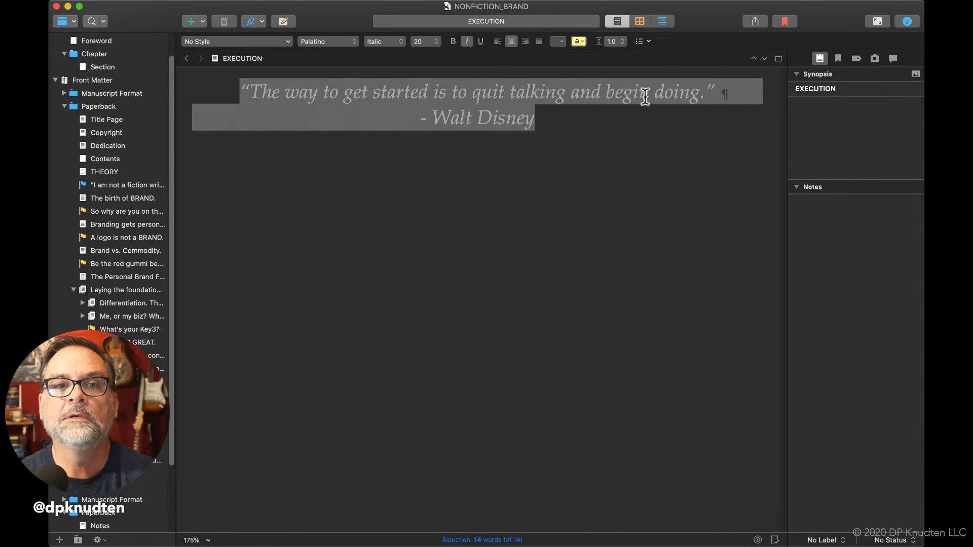
click(282, 41)
click(280, 42)
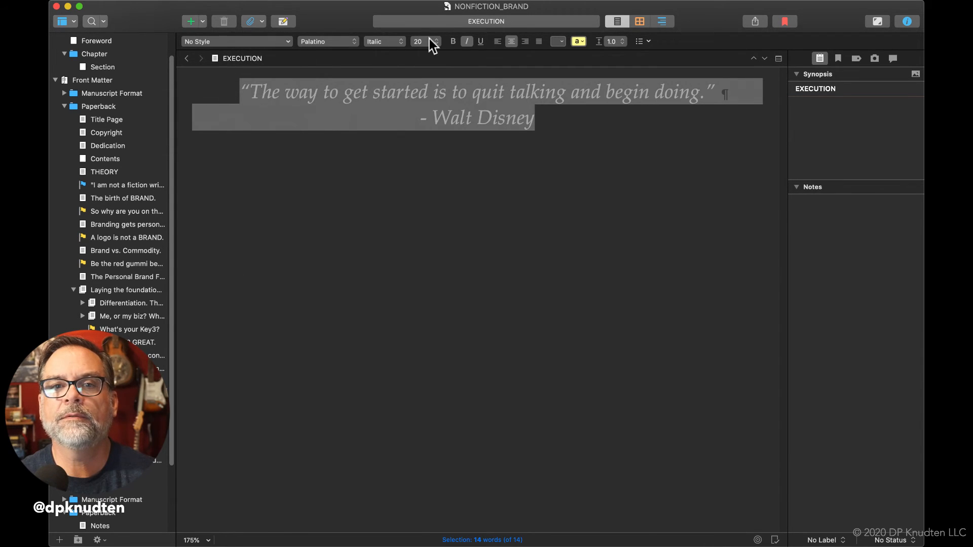
click(559, 41)
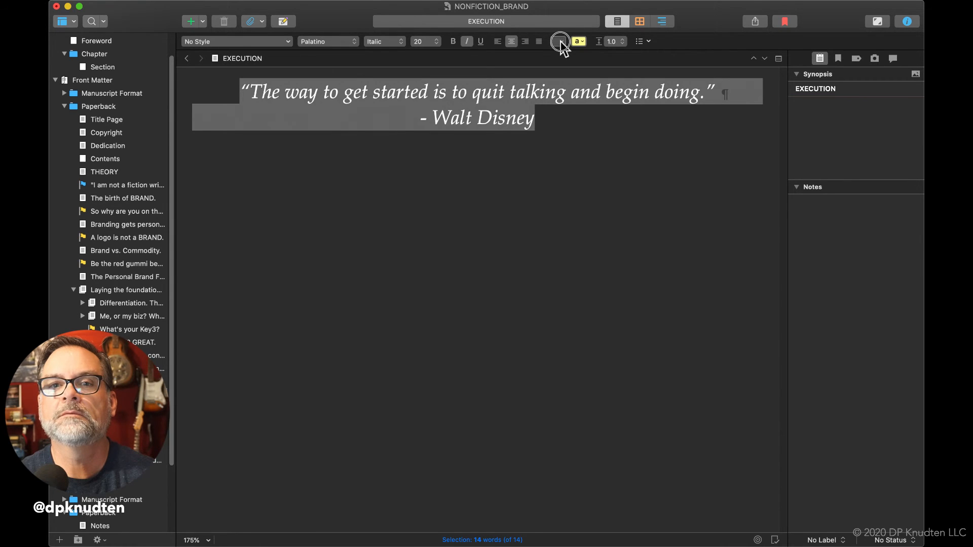
key(super+z)
key(super+shift+z)
click(575, 112)
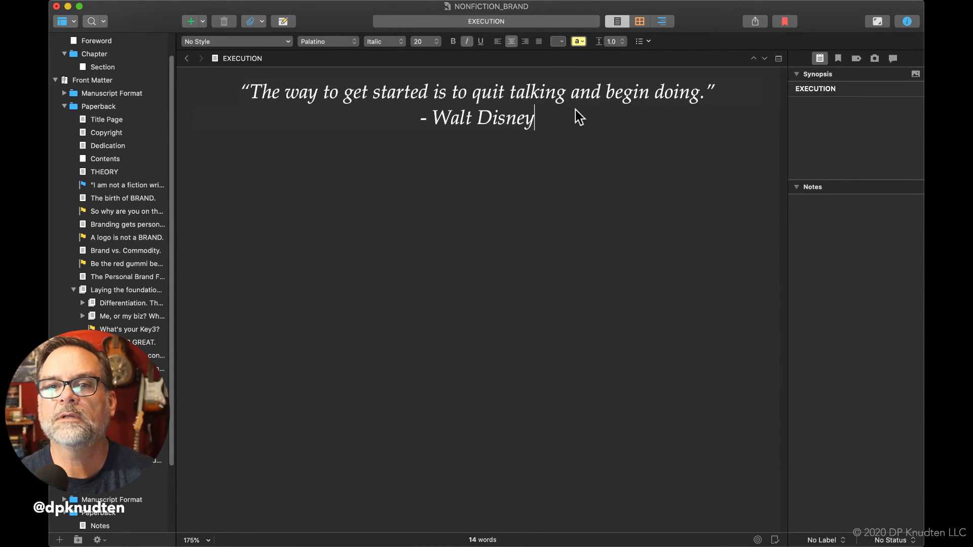
Step: Set the font size of the "- Walt Disney" attribution to 13 and of the quote line above it to 16
drag(536, 120, 408, 122)
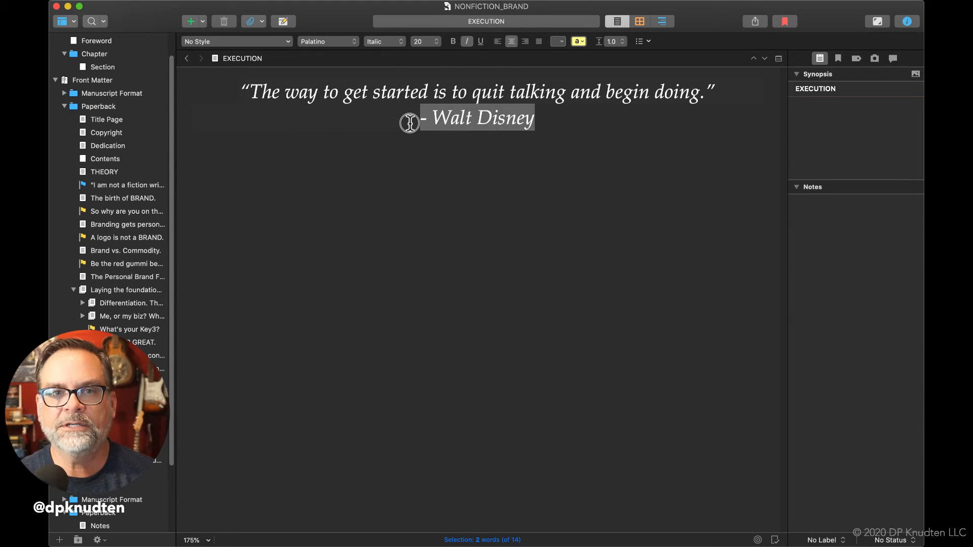
click(431, 42)
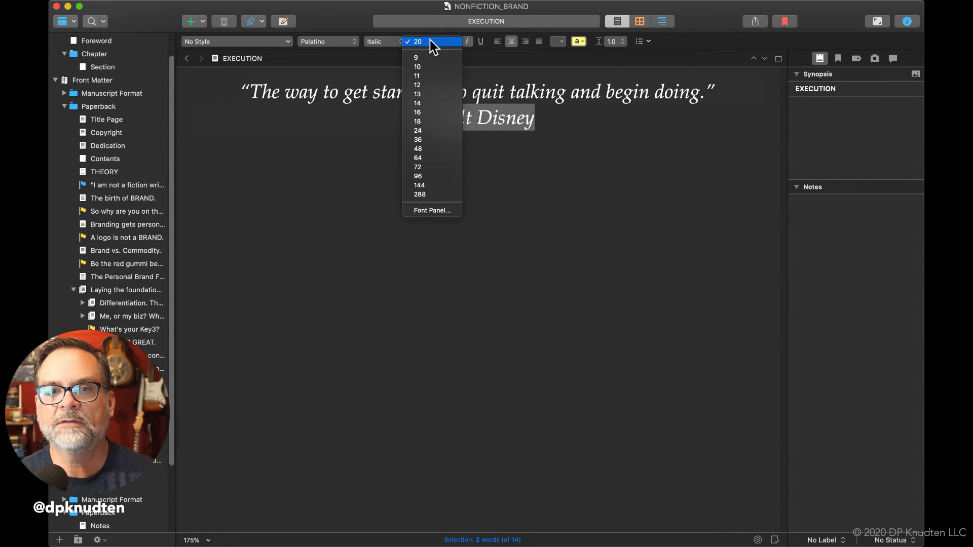
click(431, 94)
triple_click(421, 95)
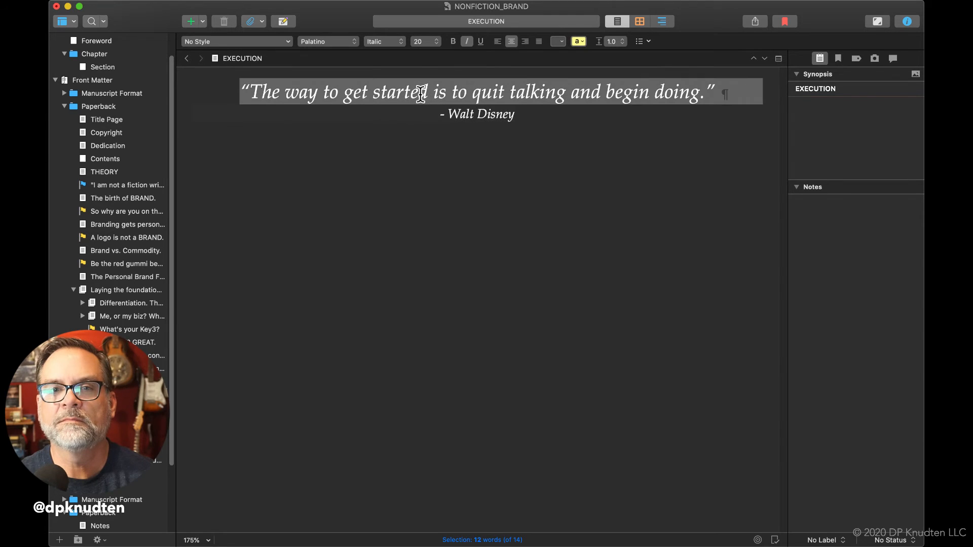
click(427, 42)
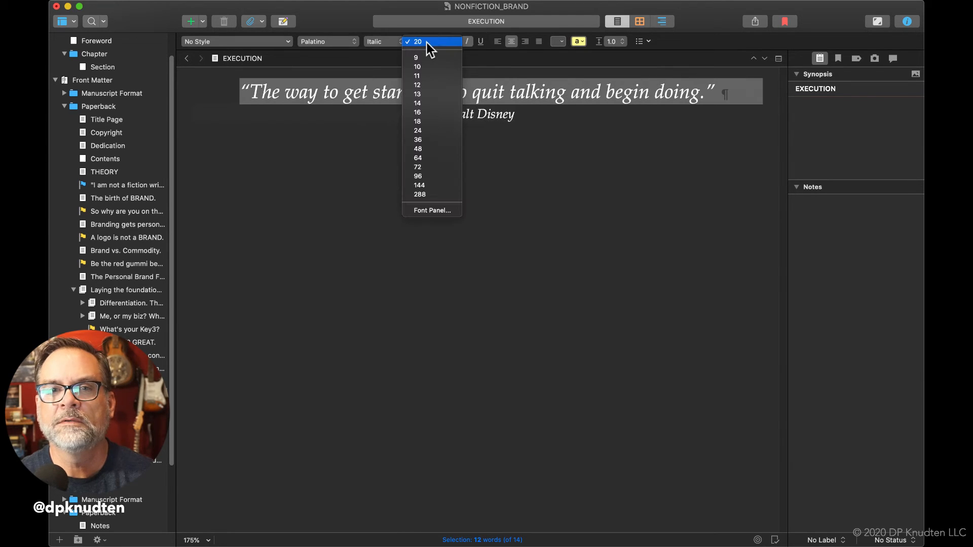
click(431, 112)
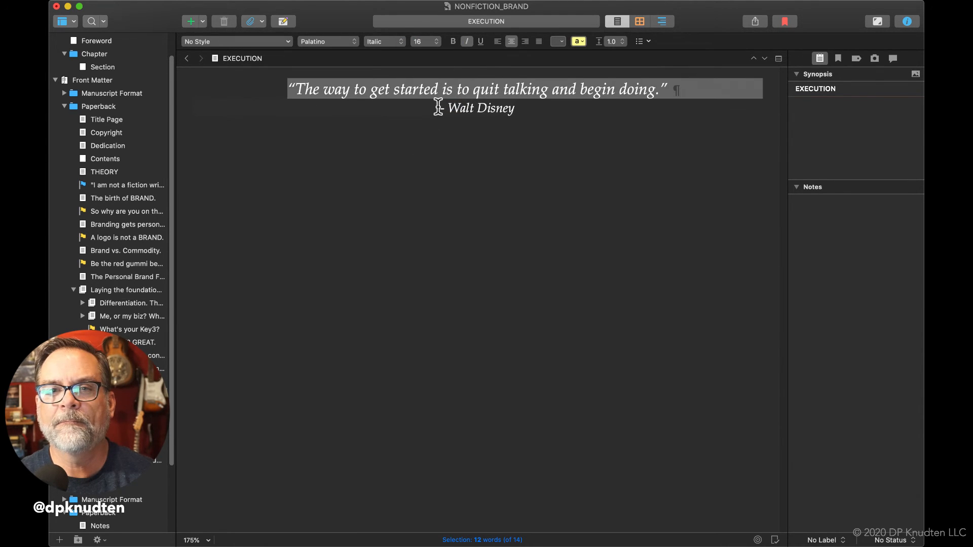
Step: Left-align the quote together with its attribution
drag(532, 107, 230, 90)
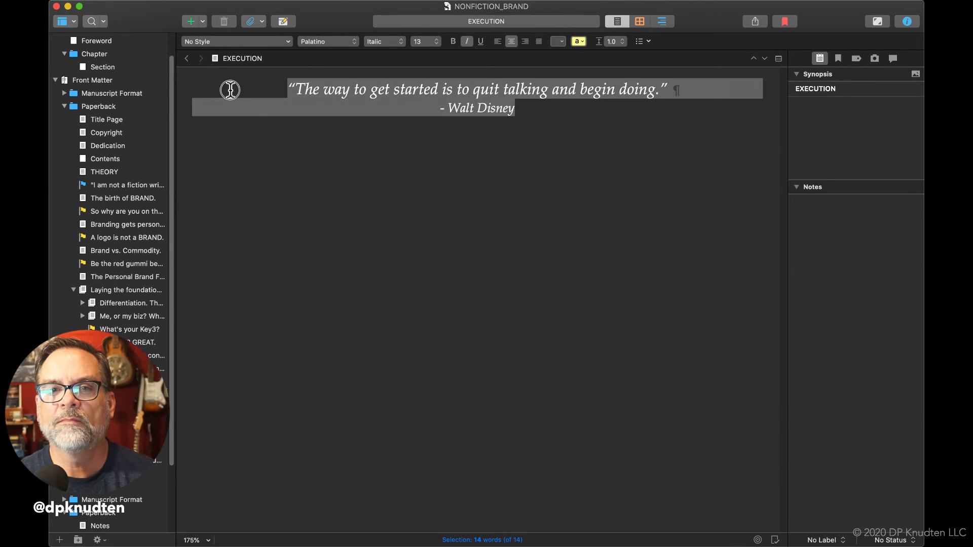
click(498, 41)
click(416, 143)
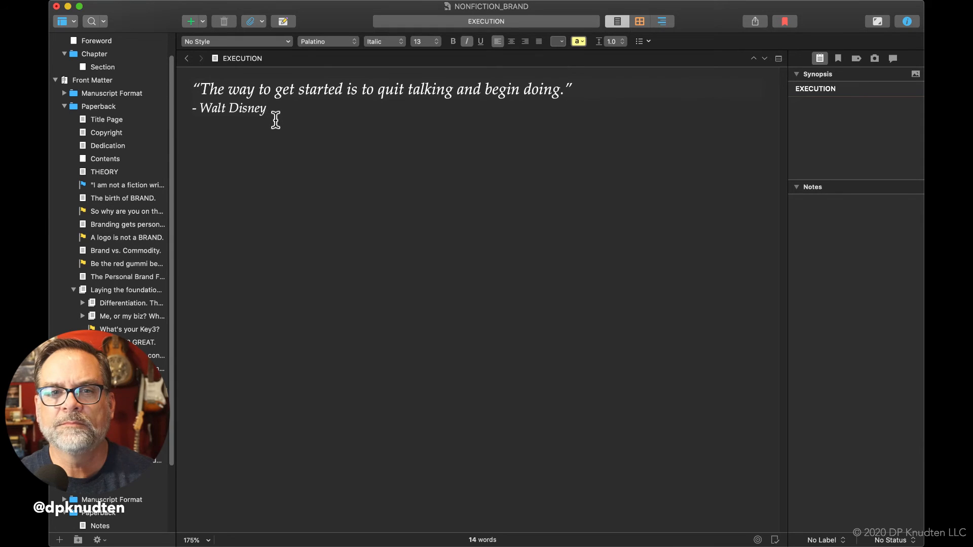
Step: Right-align the quote and its attribution, and insert two blank lines above them
drag(272, 106, 147, 82)
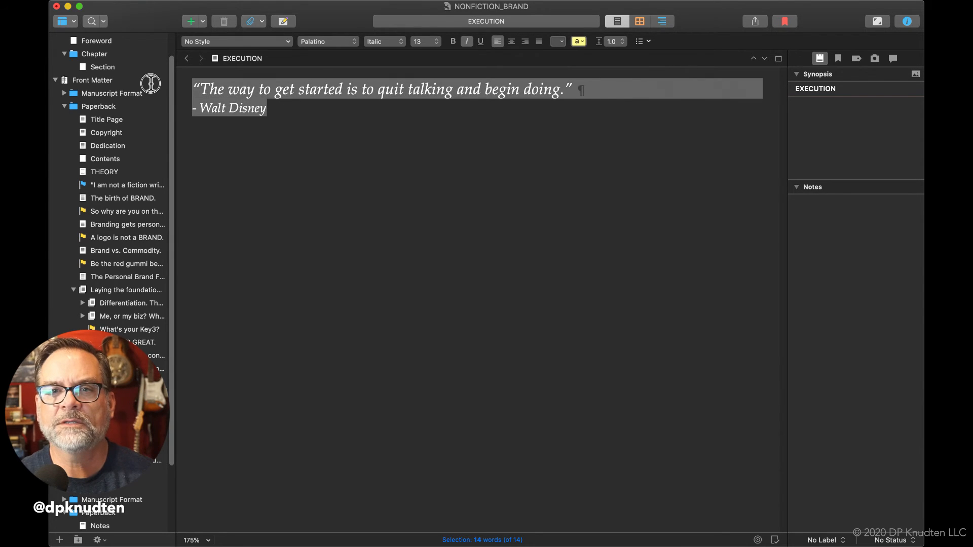
click(525, 41)
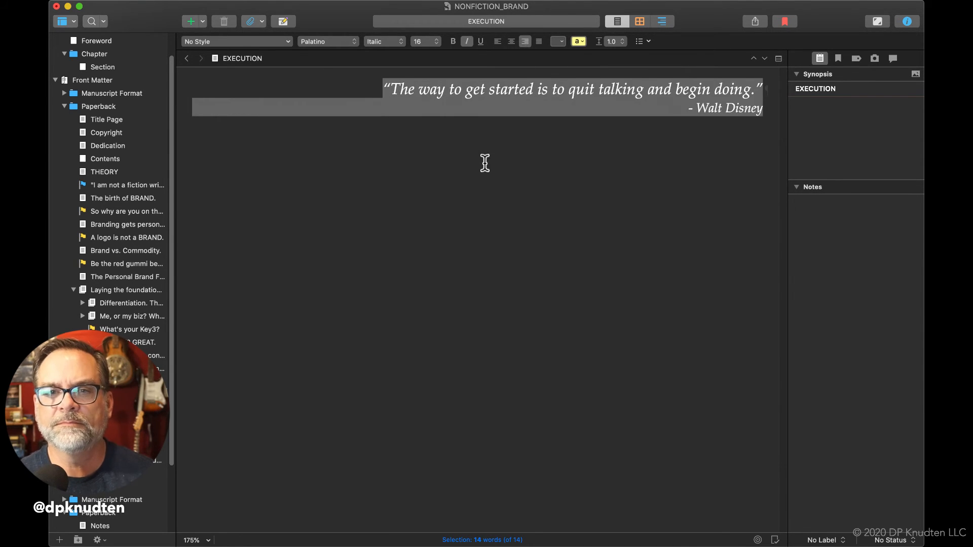
click(489, 175)
click(374, 88)
key(Return)
key(Return)
click(317, 92)
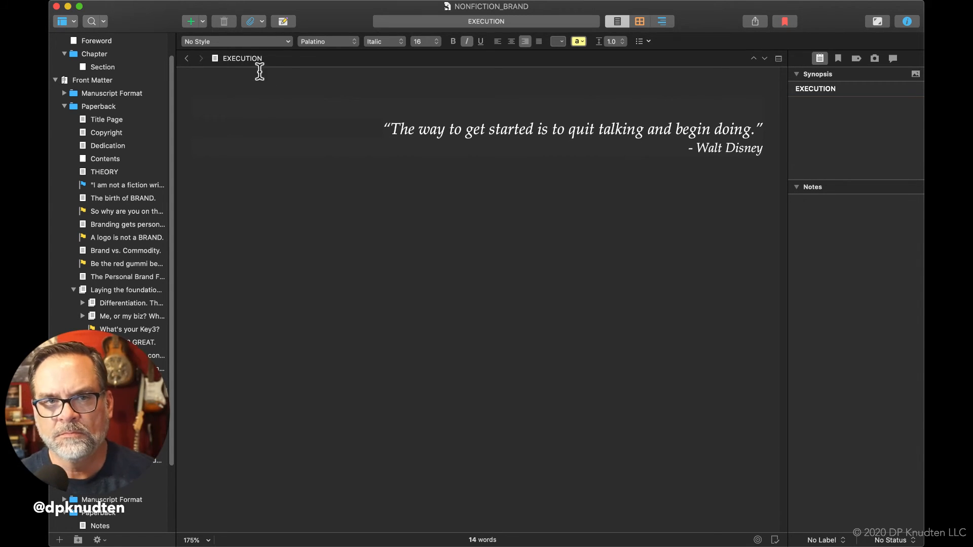
Step: Rename the EXECUTION document to "BRANDING BECOMES DOING."
click(249, 54)
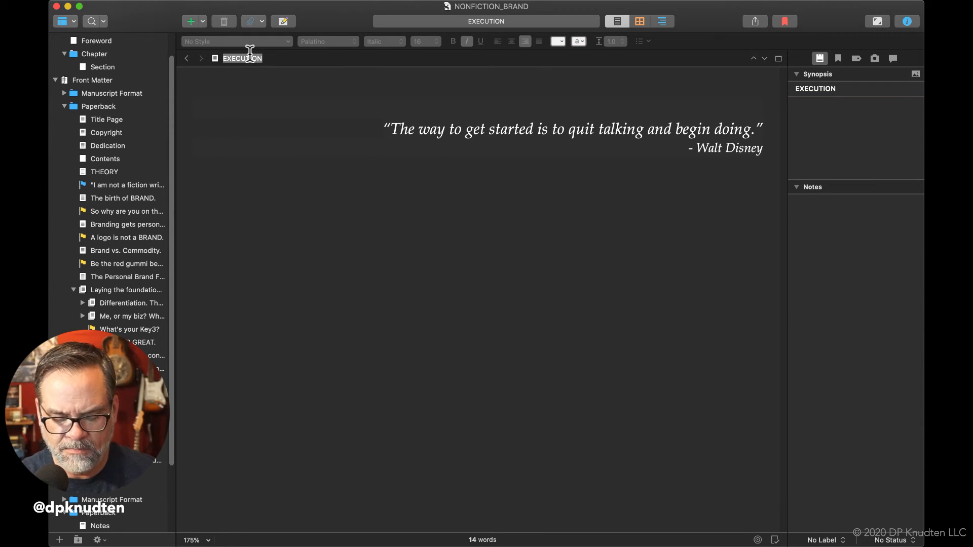
text(BRAND)
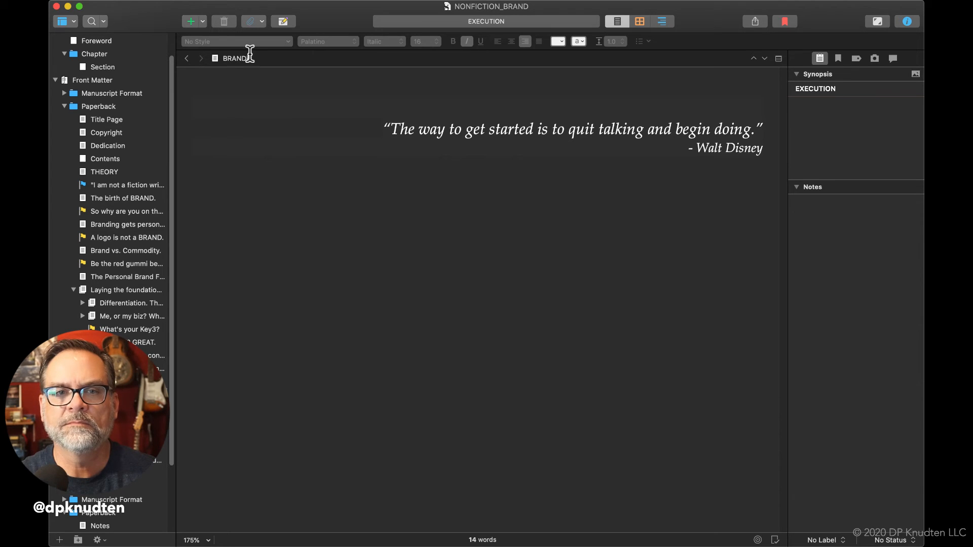
text(ING BECOEMS)
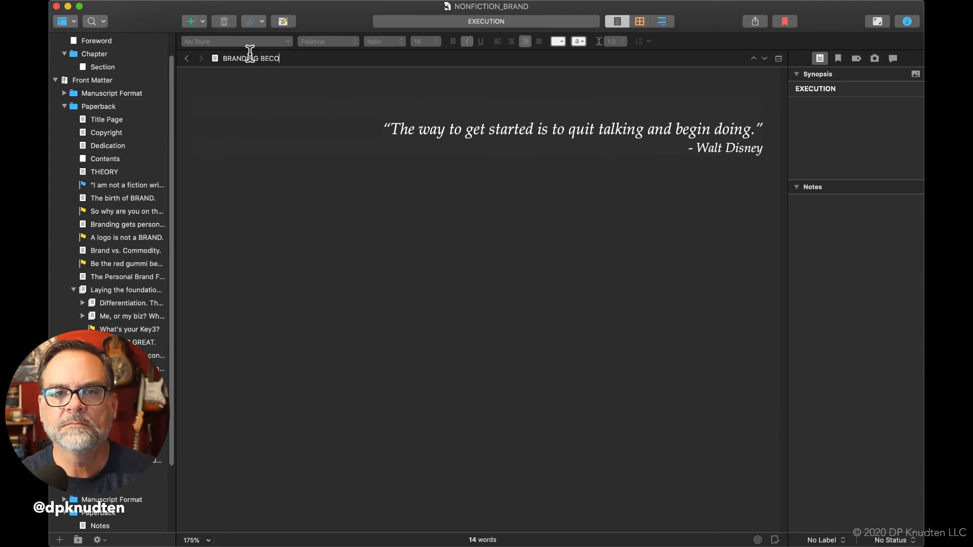
key(BackSpace)
key(BackSpace)
key(BackSpace)
text(MES)
key(BackSpace)
key(BackSpace)
key(BackSpace)
text(MES )
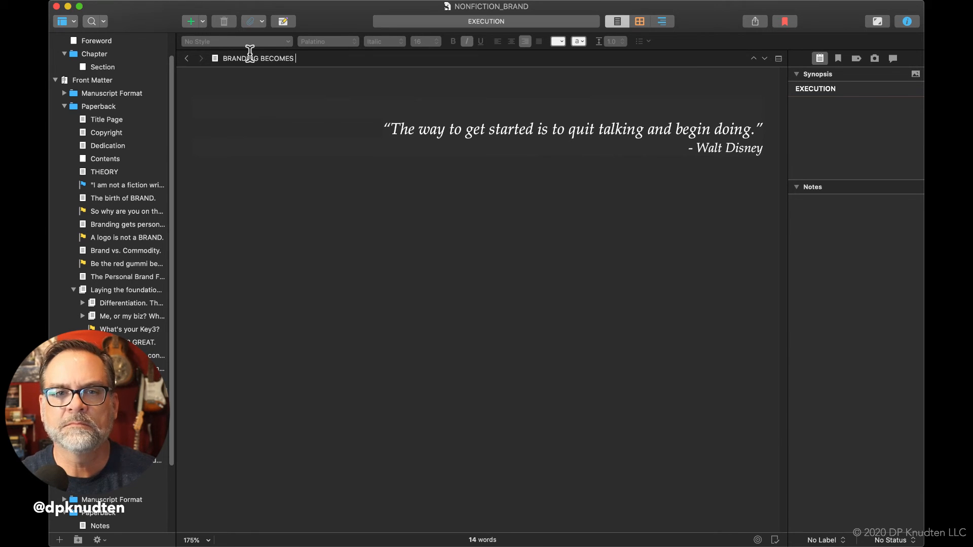
text(DOING.)
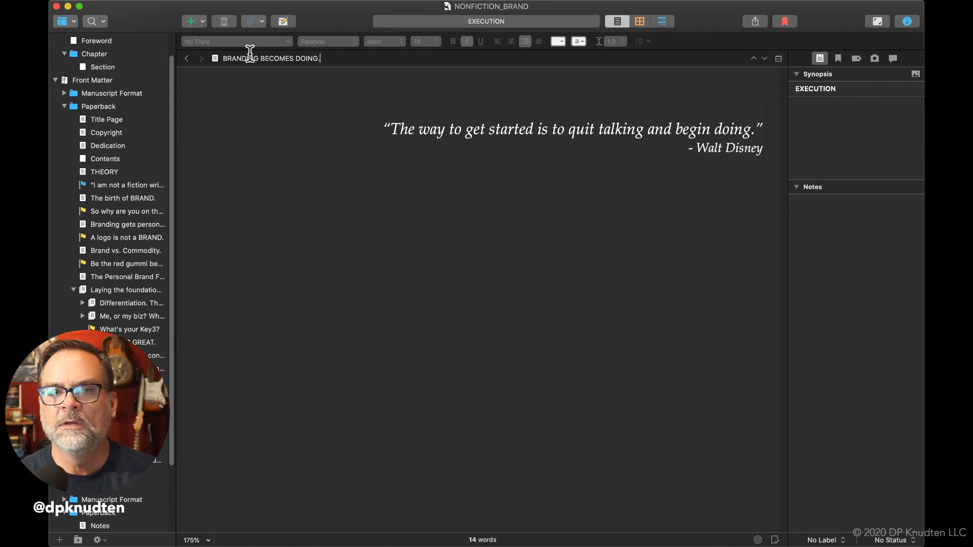
triple_click(278, 57)
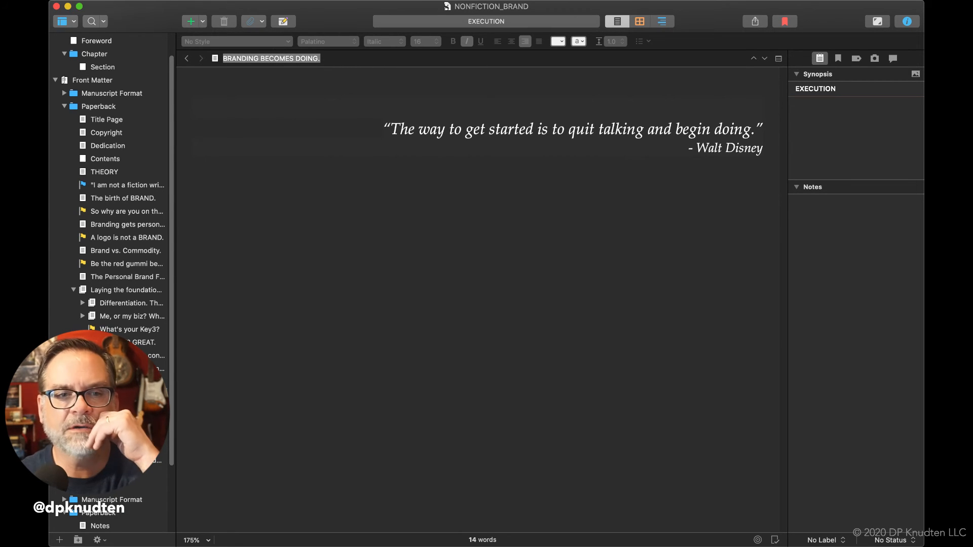
key(Return)
click(311, 376)
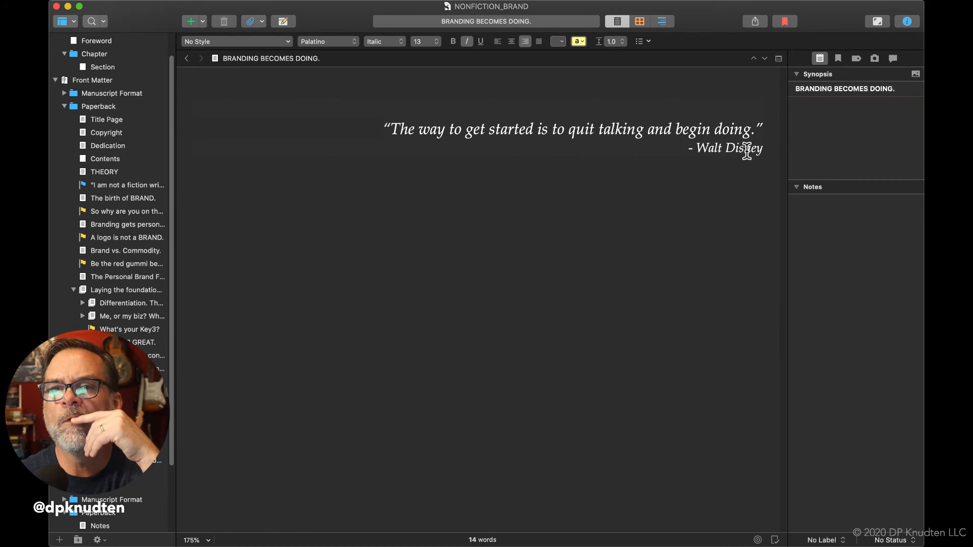
Step: Try to clear the text colour of the quote and its attribution
drag(762, 147, 399, 92)
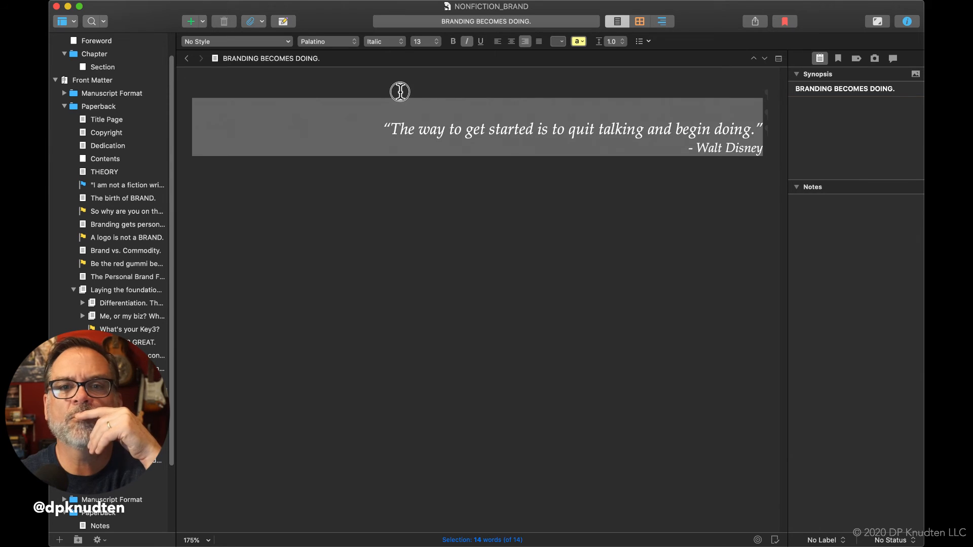
click(561, 41)
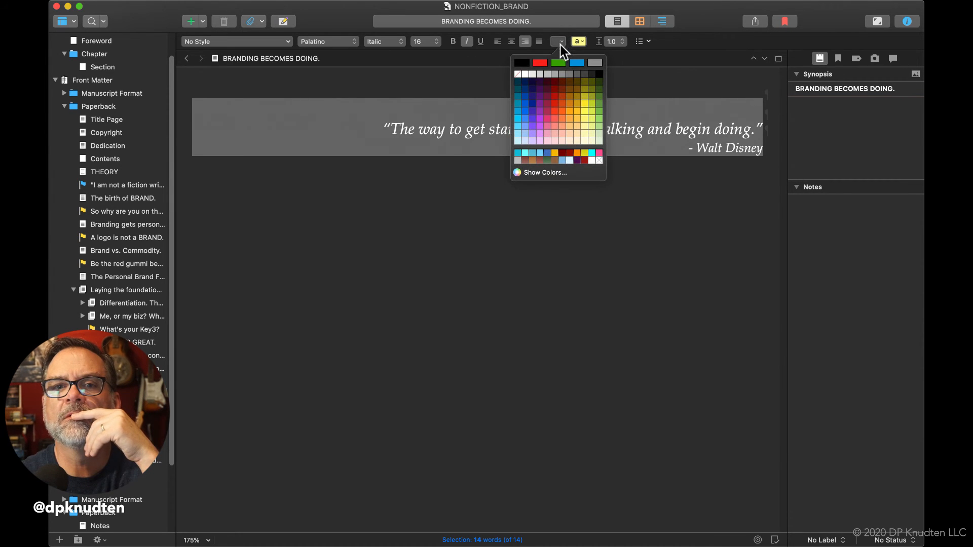
click(518, 74)
click(590, 91)
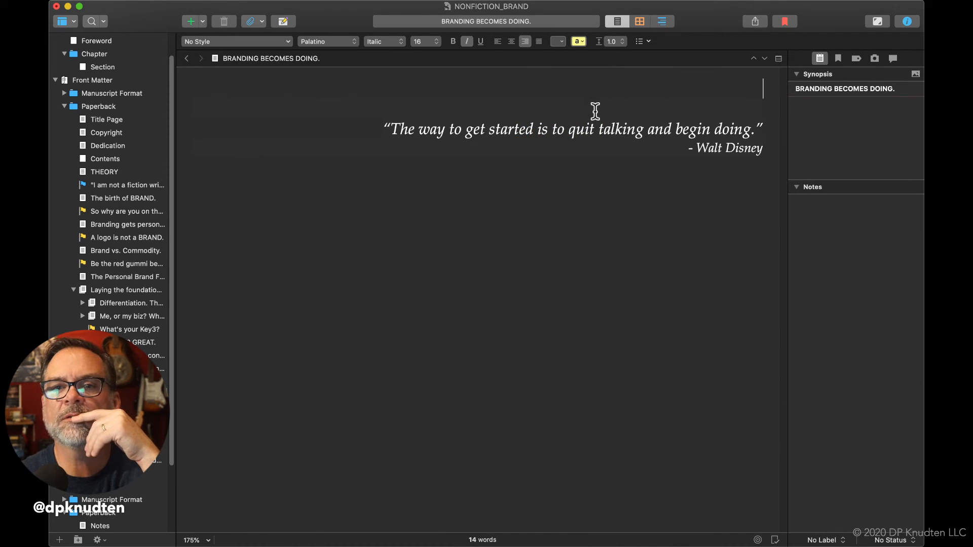
Step: Toggle the applied text colour off and on for the whole quote and its attribution to compare the two looks
drag(773, 156, 367, 60)
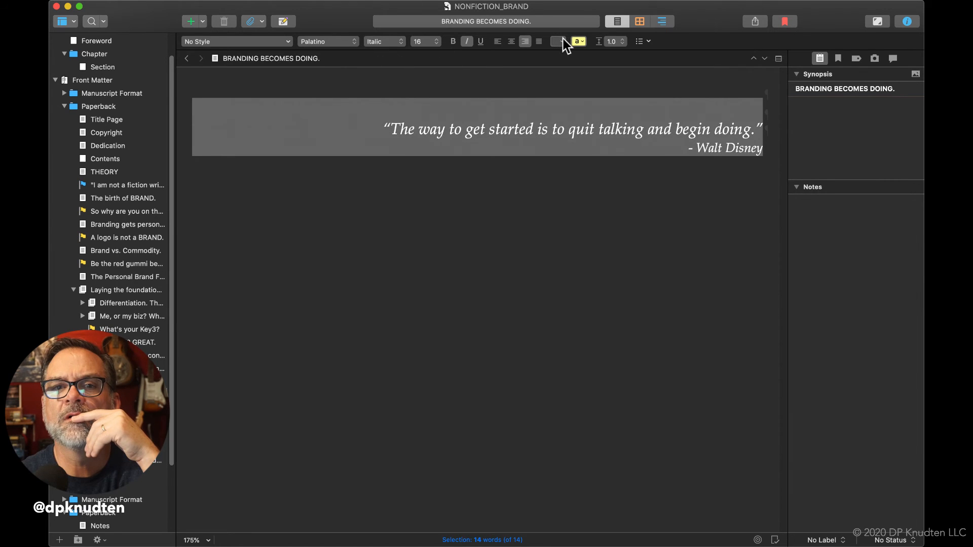
click(561, 41)
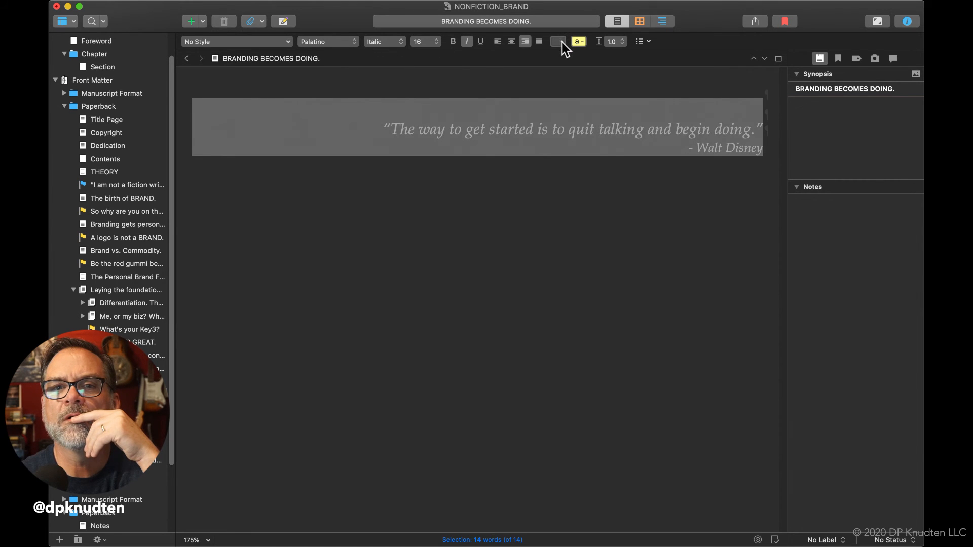
click(561, 42)
click(562, 41)
click(563, 41)
click(561, 44)
click(559, 44)
click(559, 43)
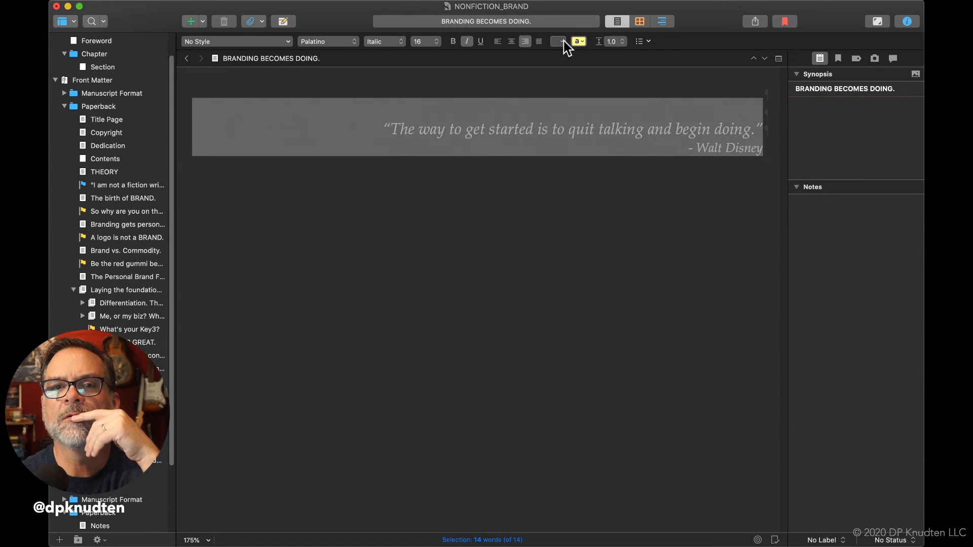
click(563, 41)
click(562, 41)
click(562, 42)
Step: Try a yellow highlight on the quote and its attribution, and remove the highlight again
click(582, 40)
click(582, 40)
click(581, 40)
click(582, 40)
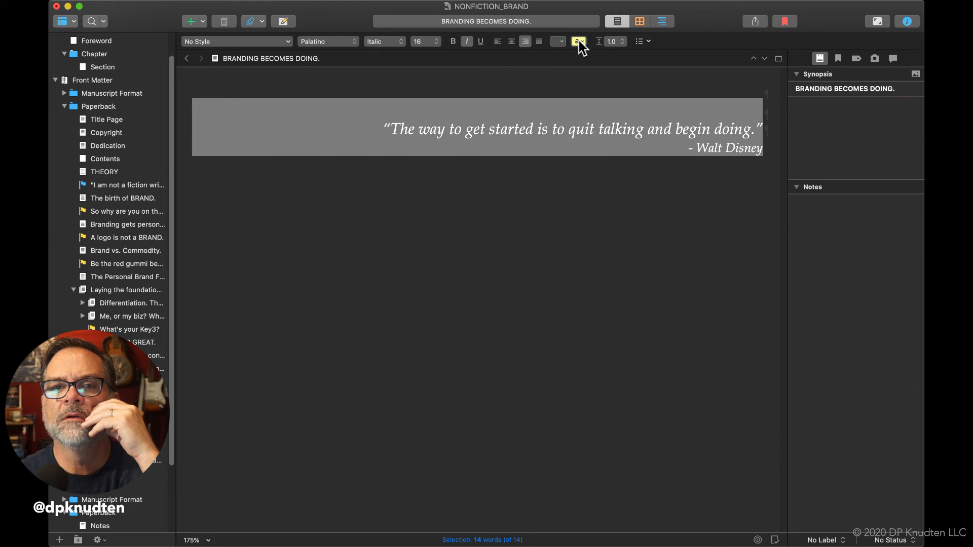
click(561, 42)
click(584, 41)
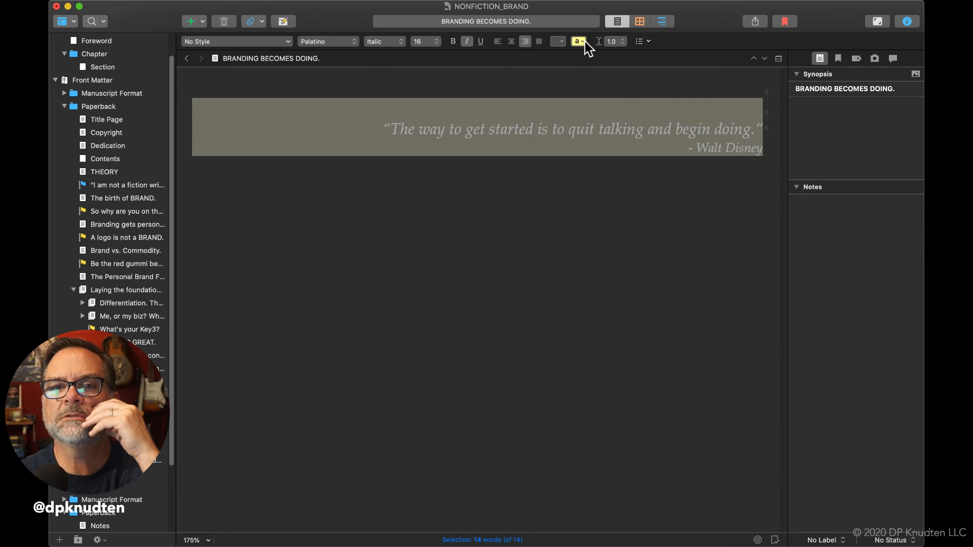
click(610, 193)
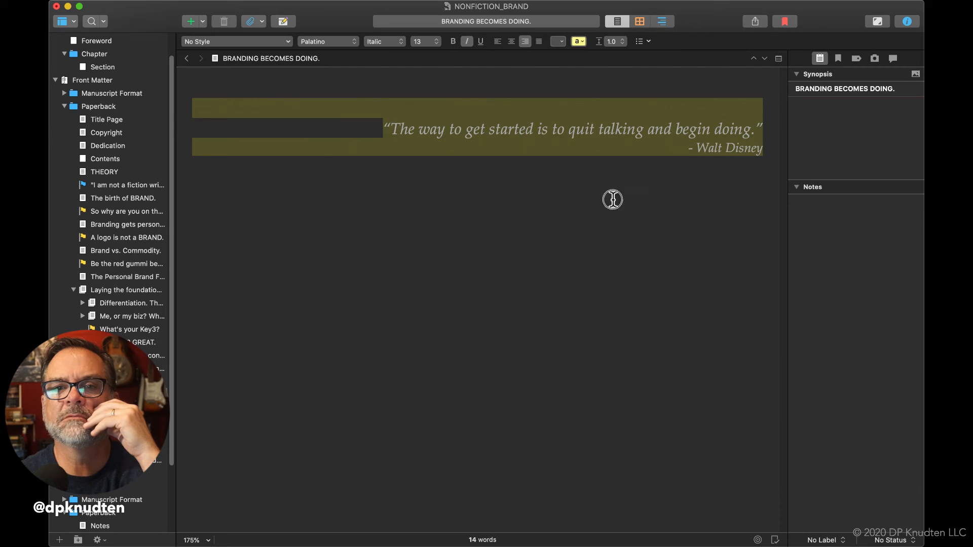
drag(762, 148, 408, 96)
click(576, 42)
click(580, 195)
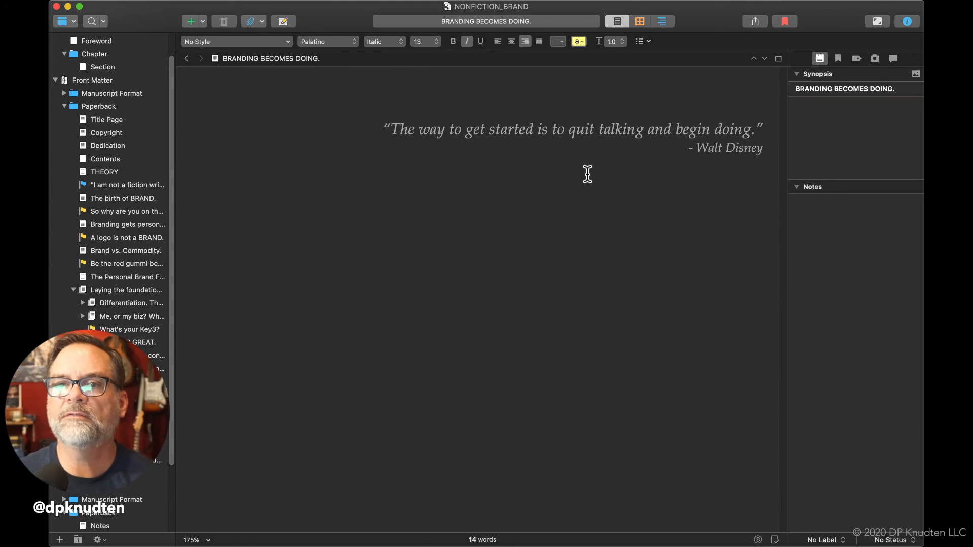
Step: Set the text colour of the quote and its attribution back to white
drag(765, 147, 274, 121)
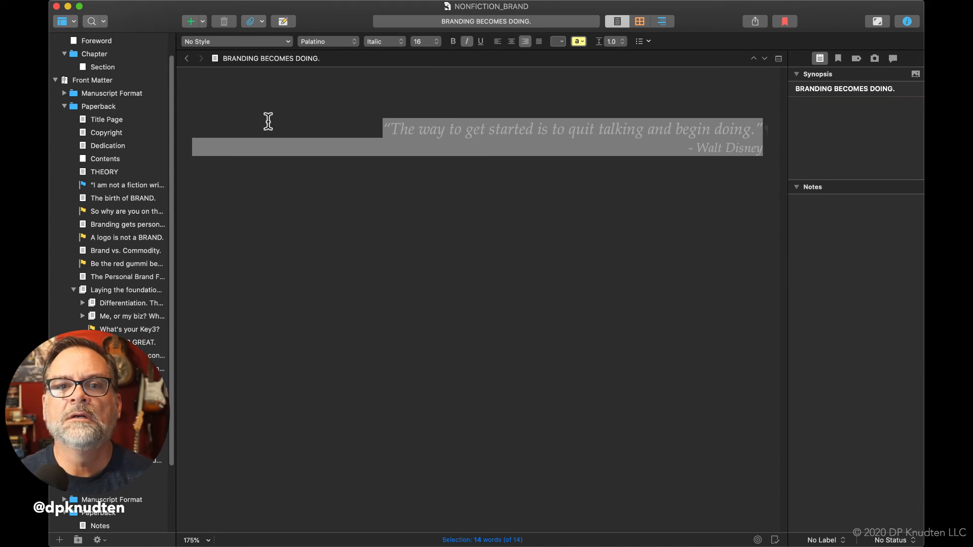
click(560, 43)
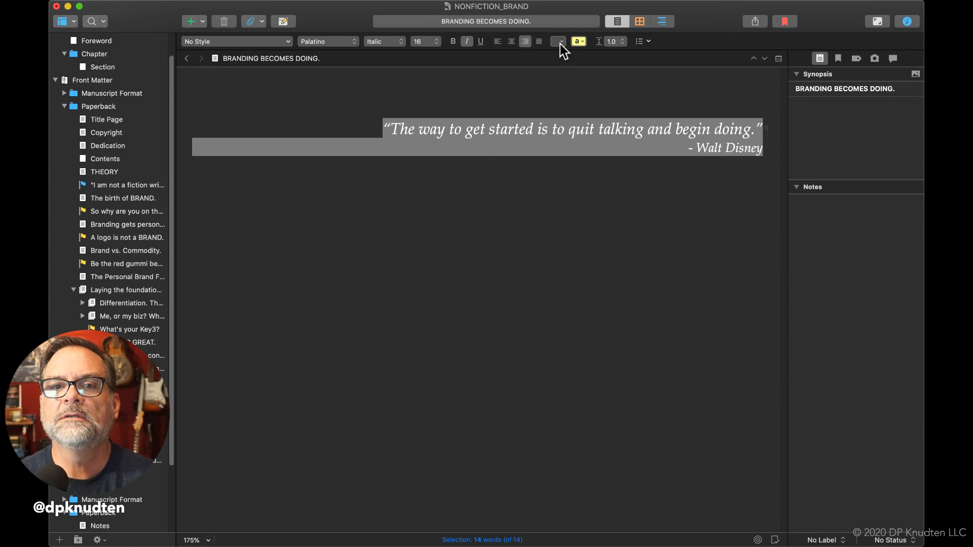
click(546, 186)
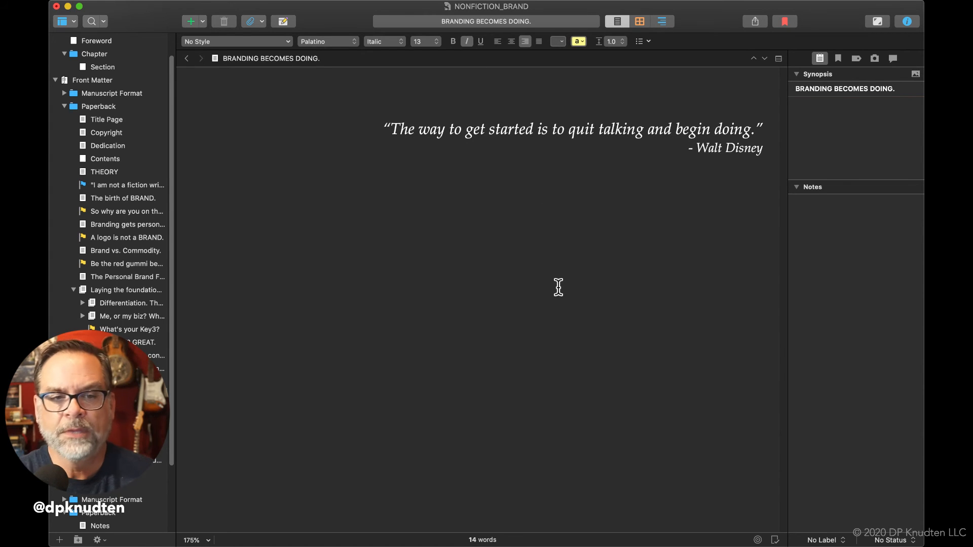